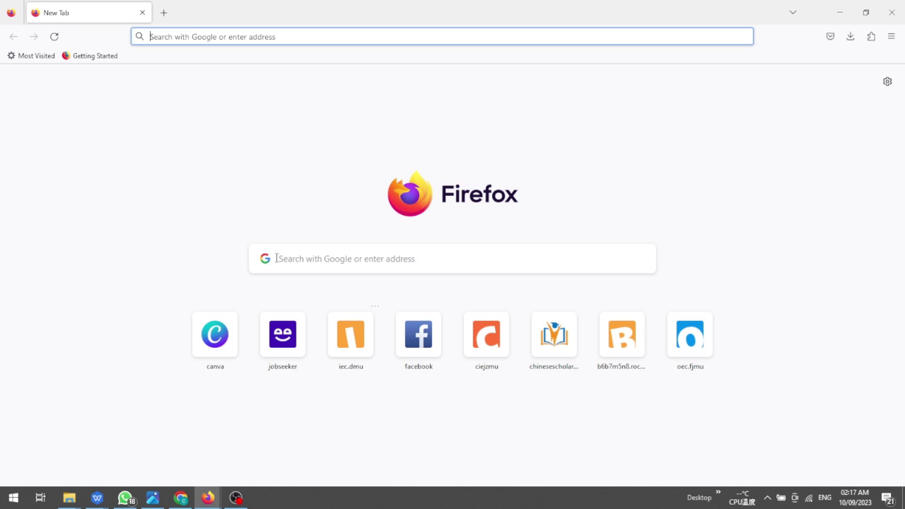
Step: Search Google for "csc scholarship"
click(292, 259)
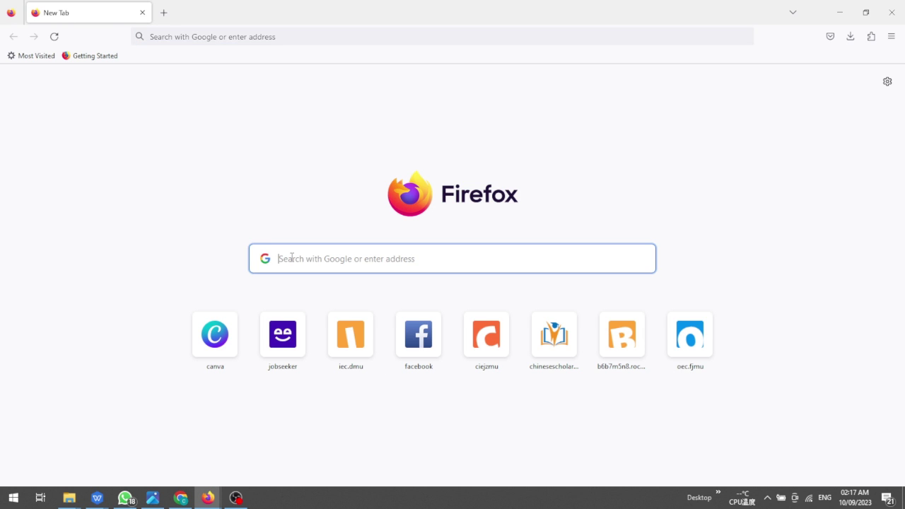
text(CSC)
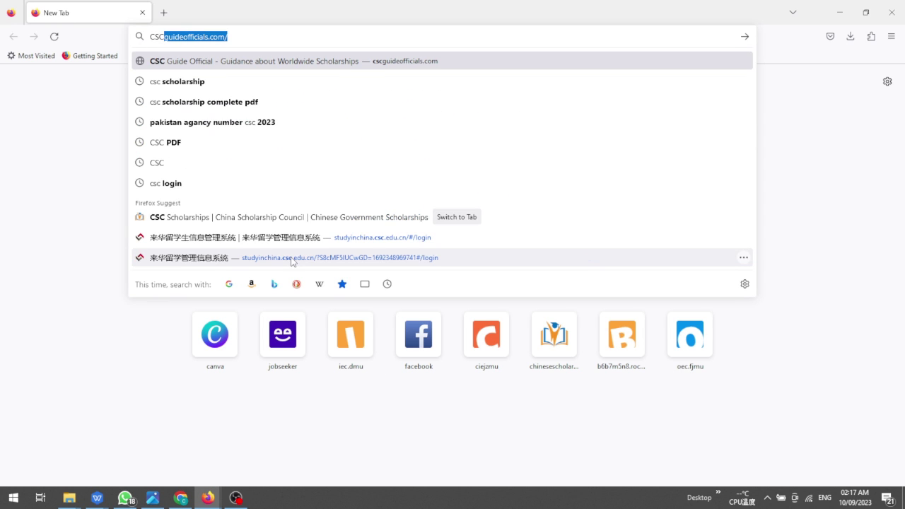
key(BackSpace)
key(Down)
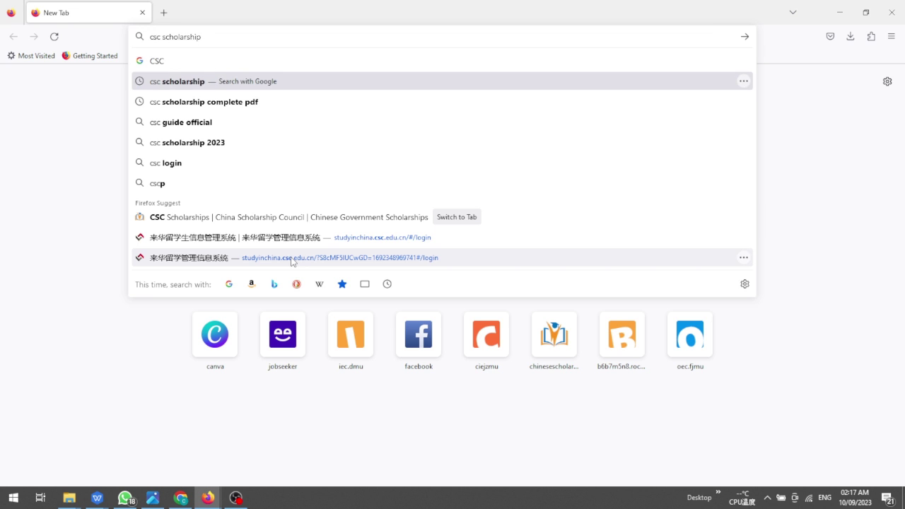
key(Return)
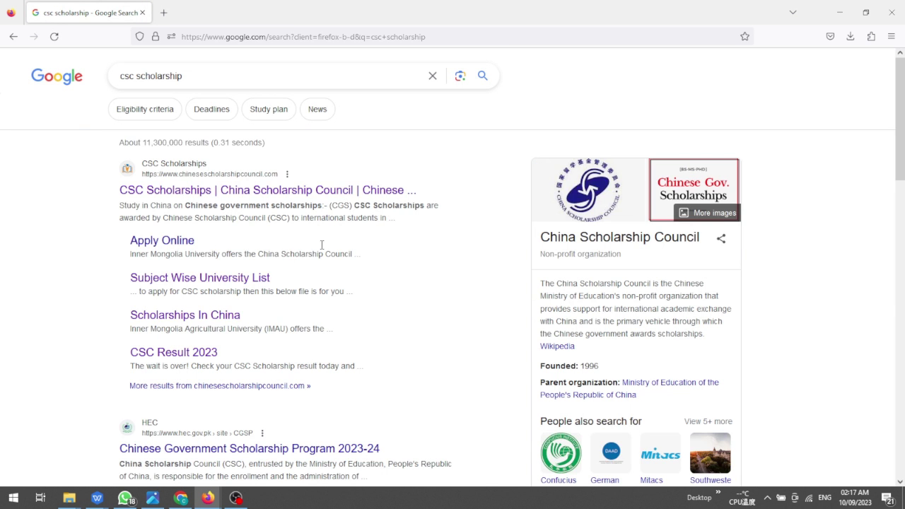
Step: Open the CSC Scholarships website from the results and follow its CSC Scholarship online application link
click(238, 197)
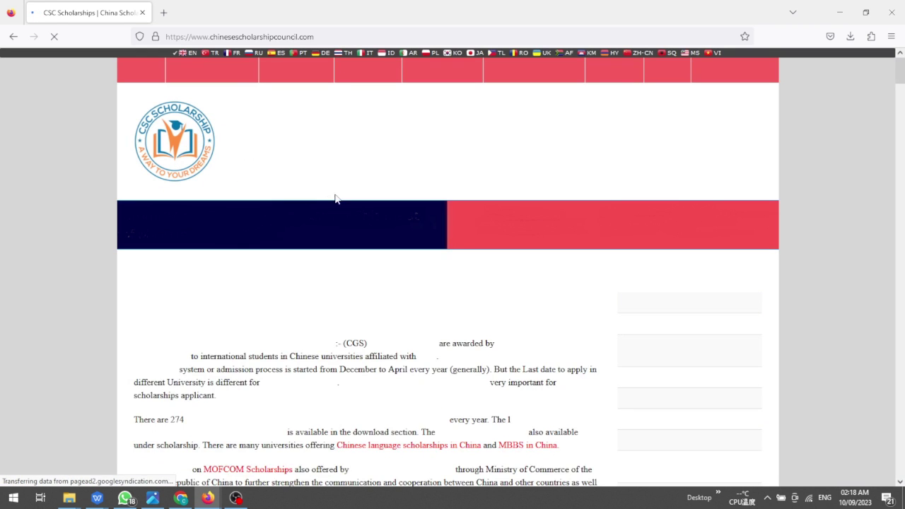
scroll(593, 187, down, 3)
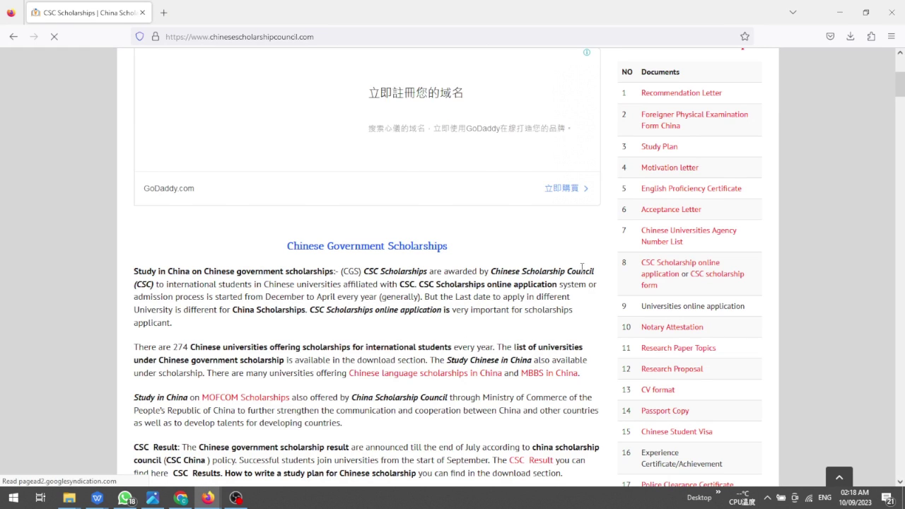
scroll(584, 271, down, 2)
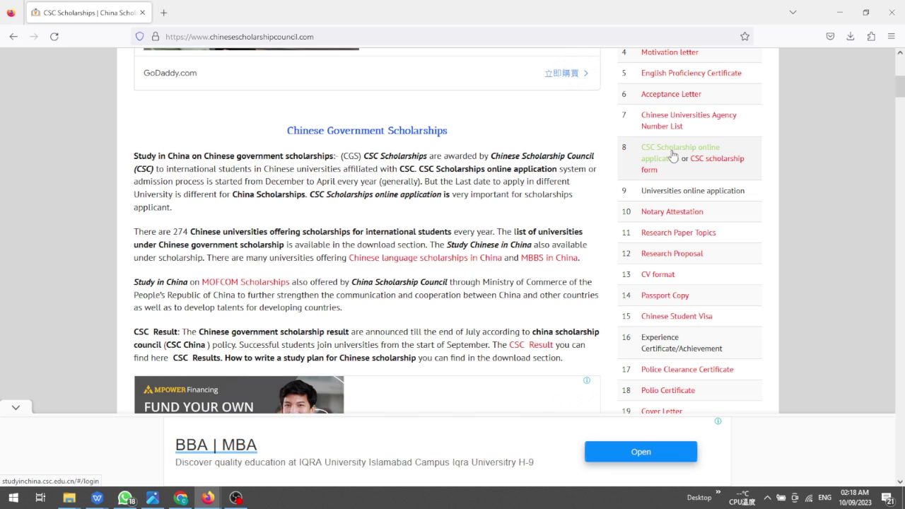
click(668, 156)
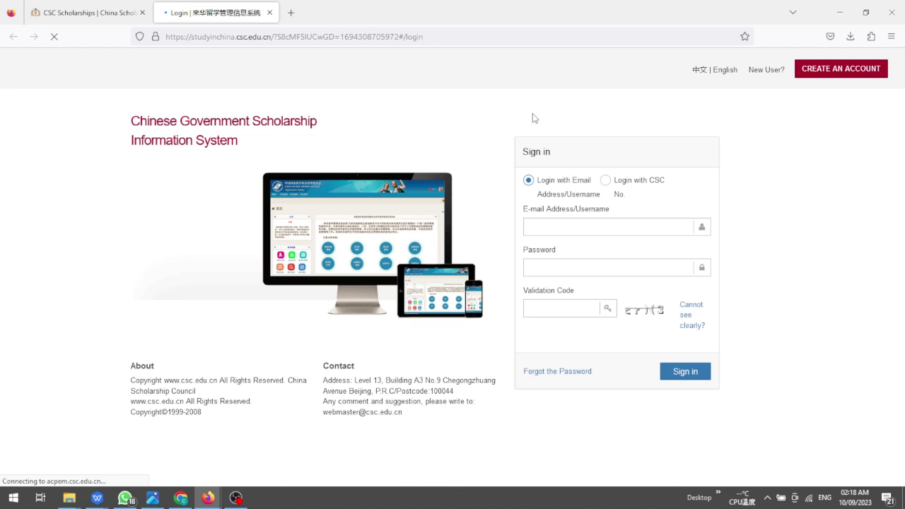
Step: Sign in to the scholarship system with the saved username and password, entering the validation code
click(548, 222)
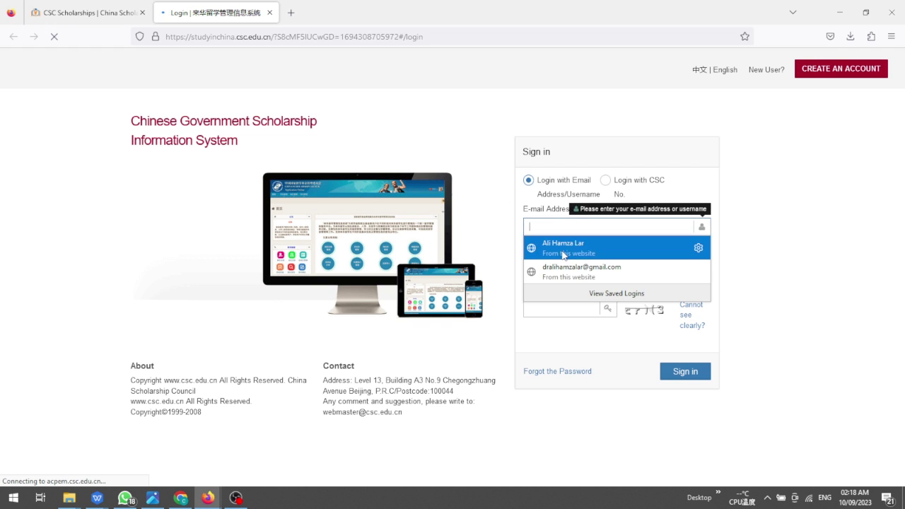
click(563, 249)
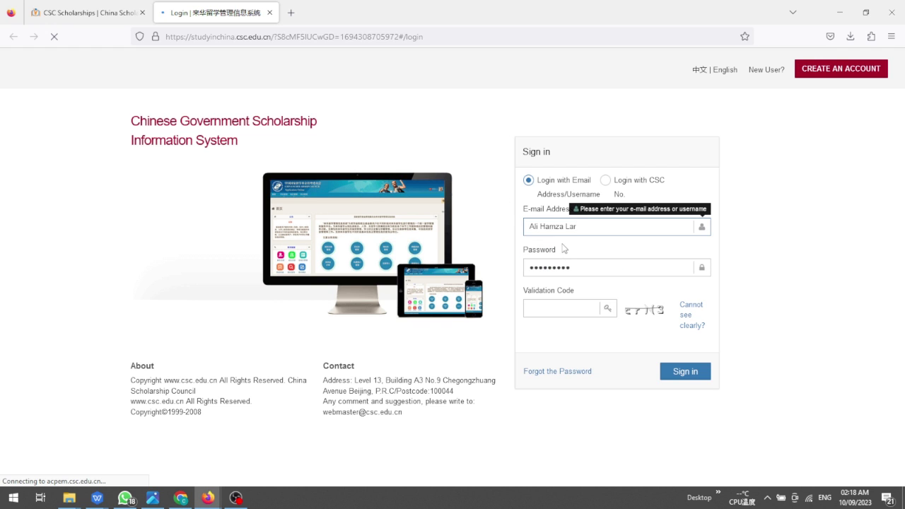
click(574, 305)
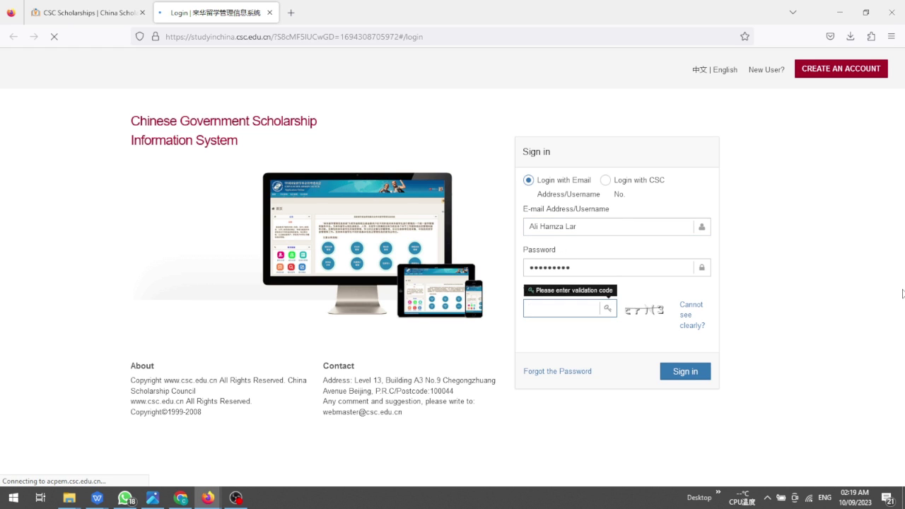
text(C)
key(BackSpace)
text(crN3)
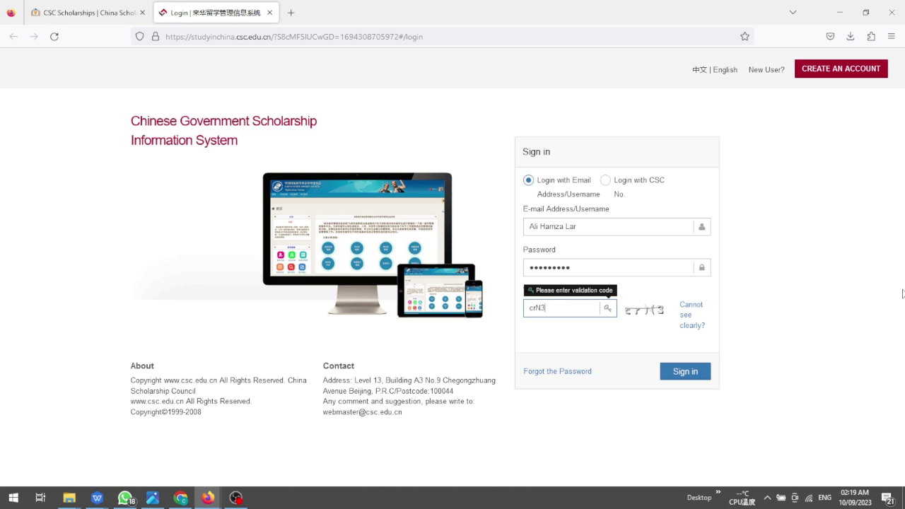
click(695, 372)
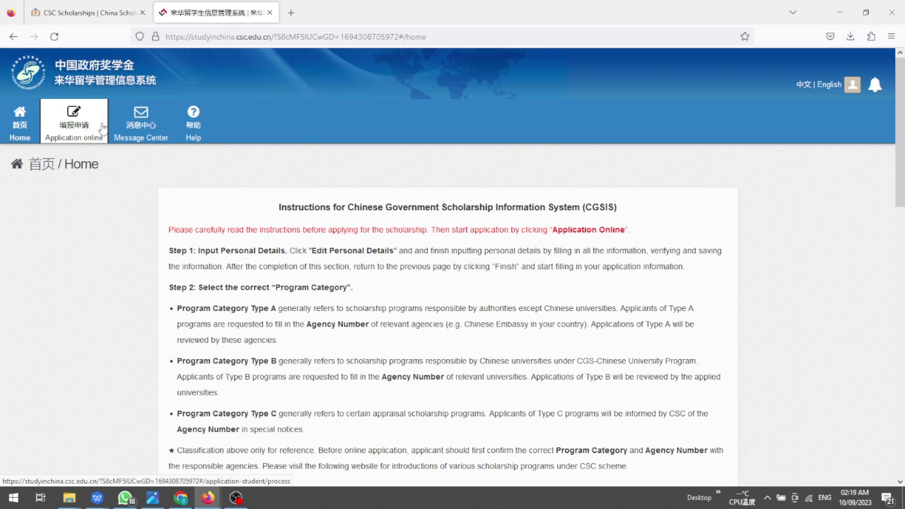
Step: Look over the CGSIS instructions and open the Type A application form from the online application page
scroll(310, 206, down, 3)
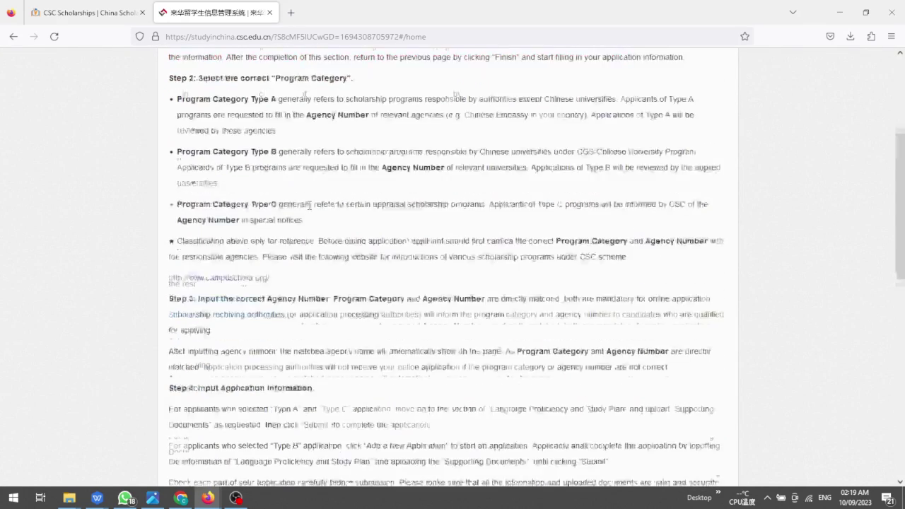
scroll(309, 206, down, 2)
scroll(309, 205, up, 4)
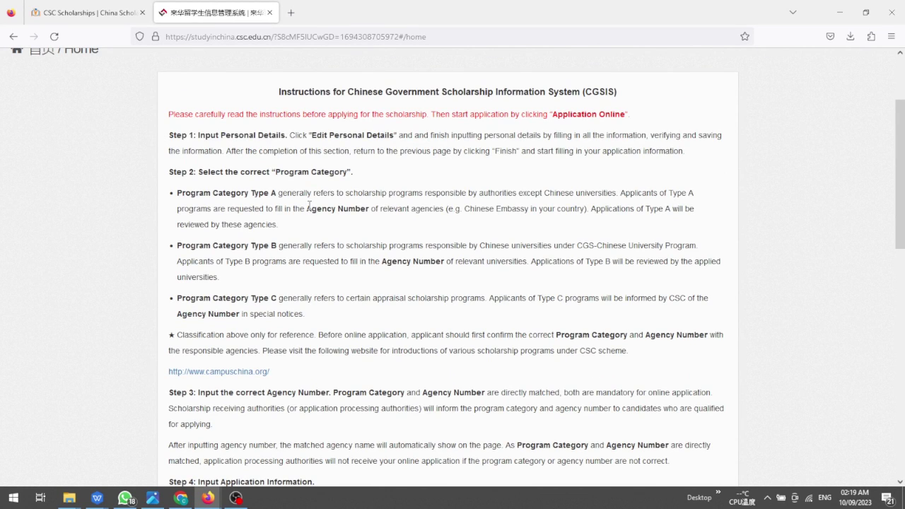
scroll(310, 206, up, 3)
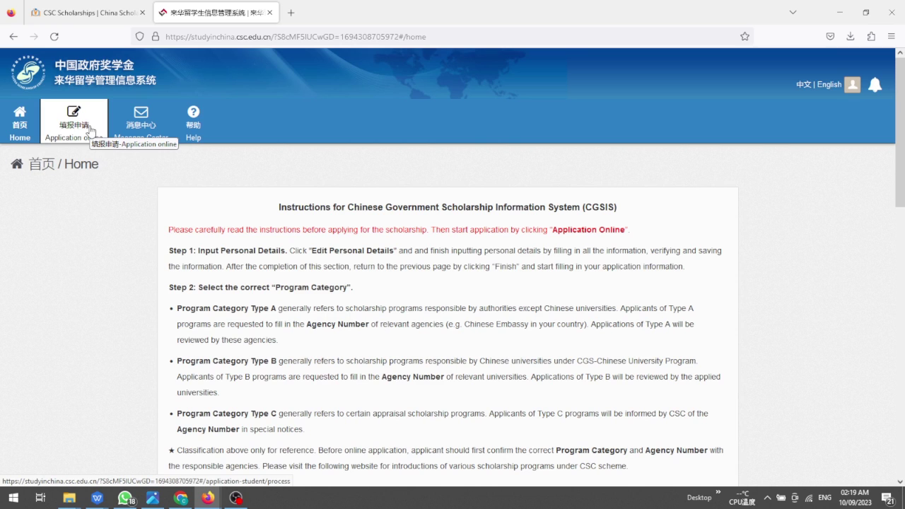
click(90, 131)
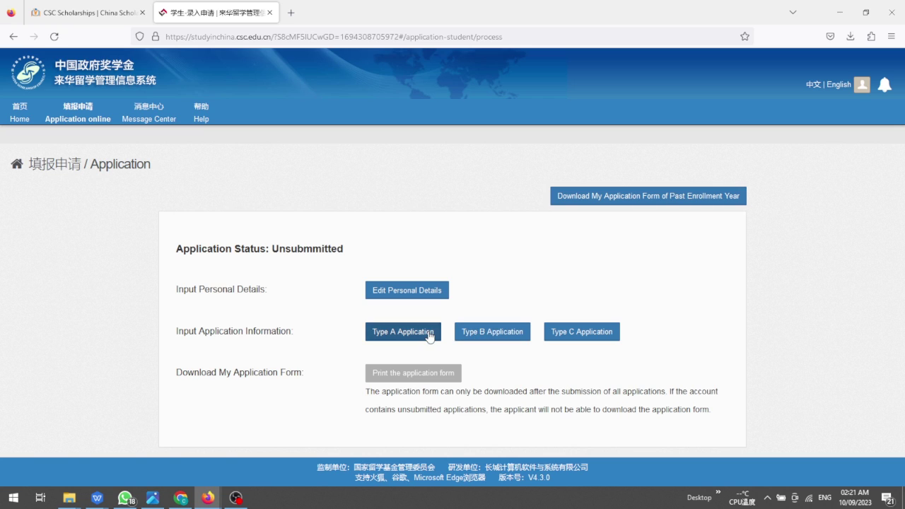
click(400, 334)
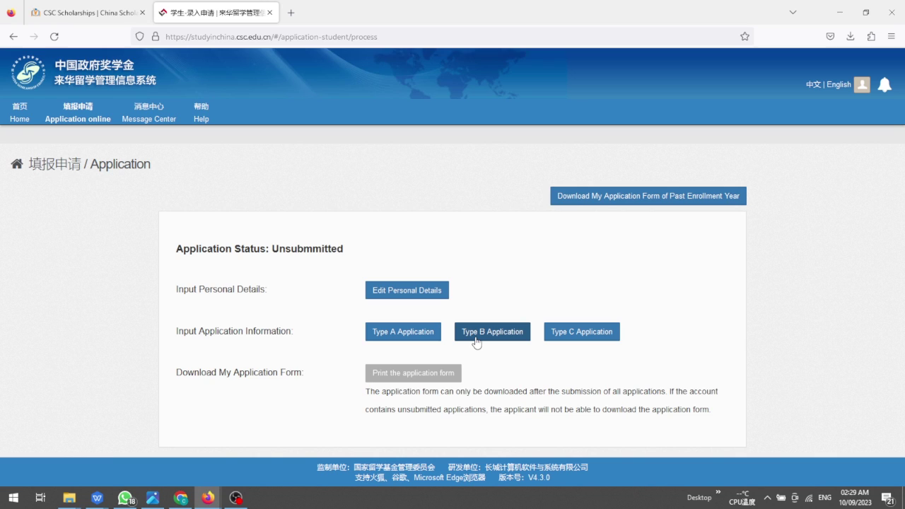
click(409, 336)
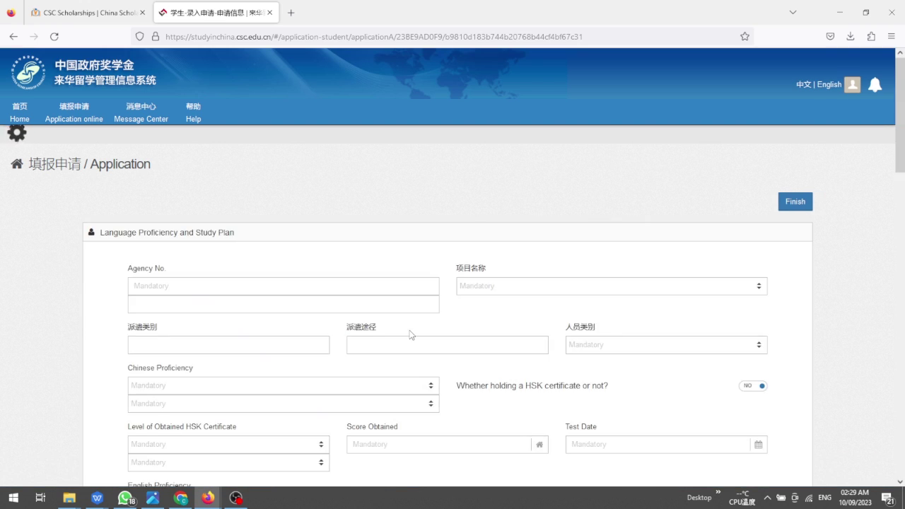
Step: Enter 5861 as the Agency No. in the Language Proficiency and Study Plan section
scroll(309, 185, down, 2)
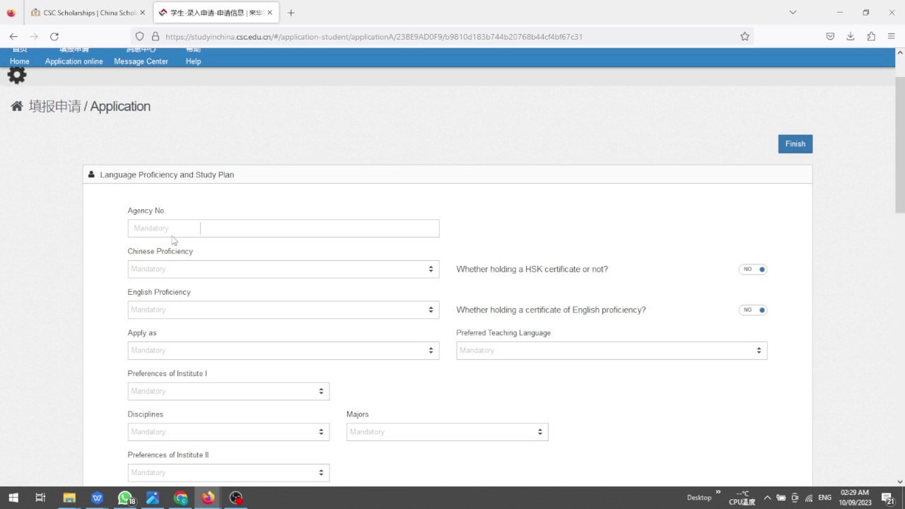
click(159, 227)
scroll(159, 225, down, 4)
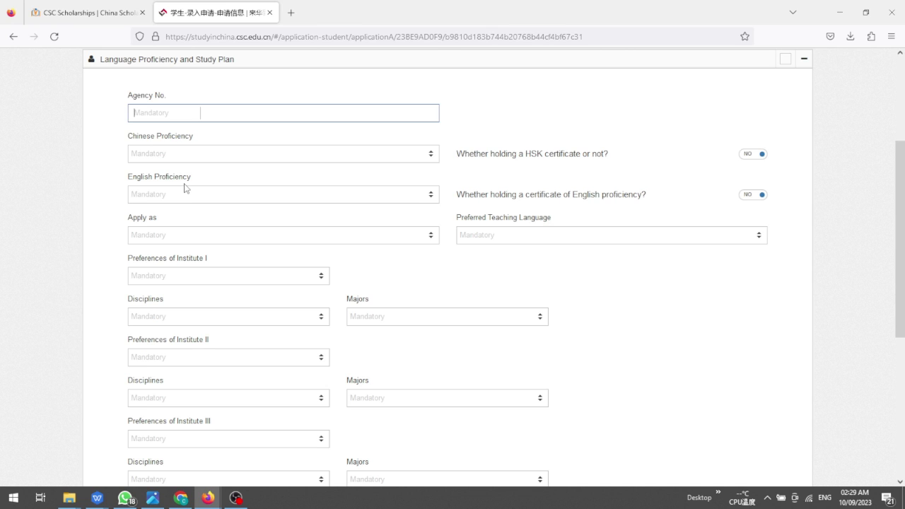
text(58)
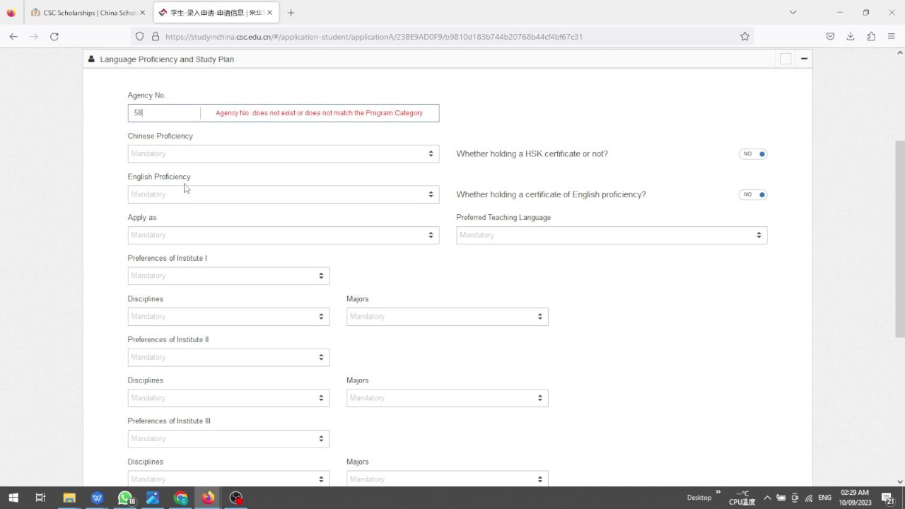
text(61)
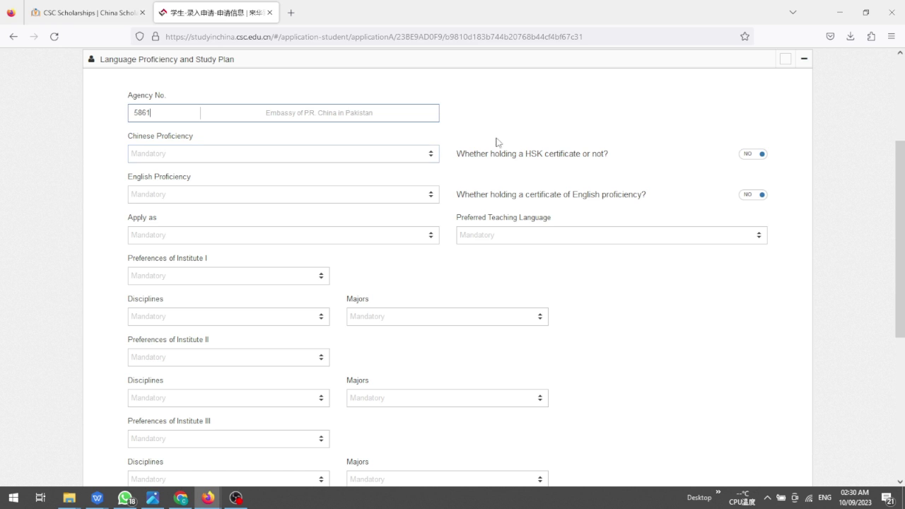
Step: Set both Chinese Proficiency and English Proficiency to Good, and answer Yes to holding an English proficiency certificate
click(314, 154)
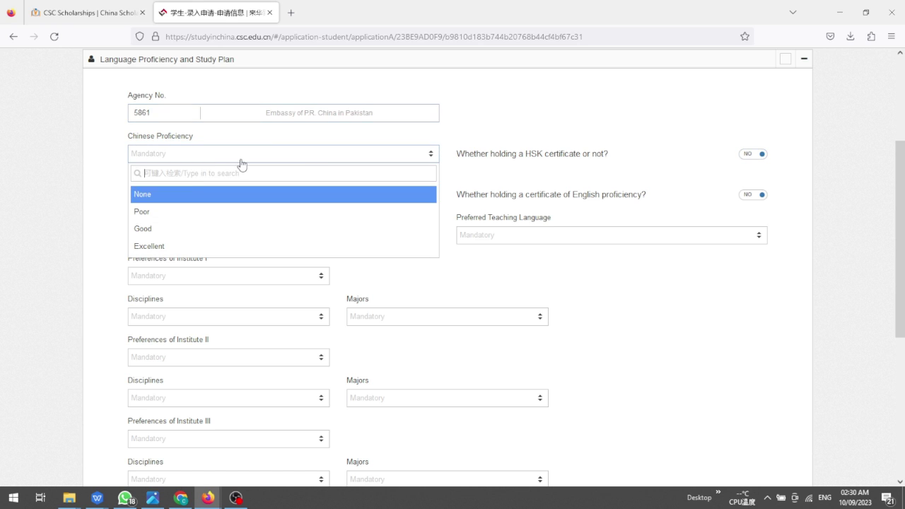
click(186, 228)
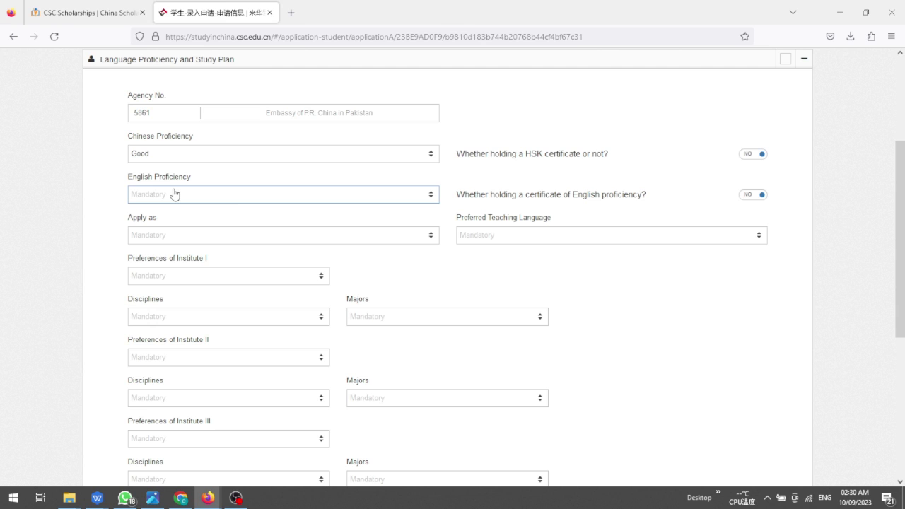
click(761, 202)
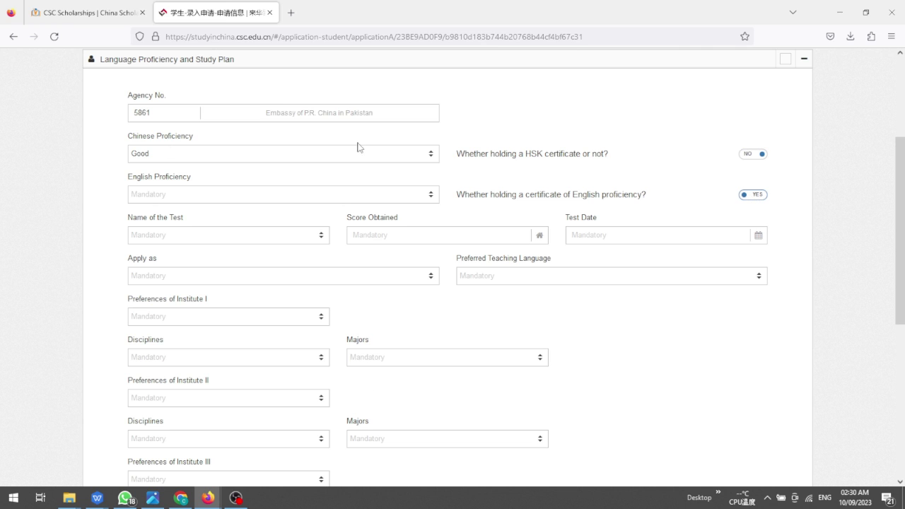
click(256, 194)
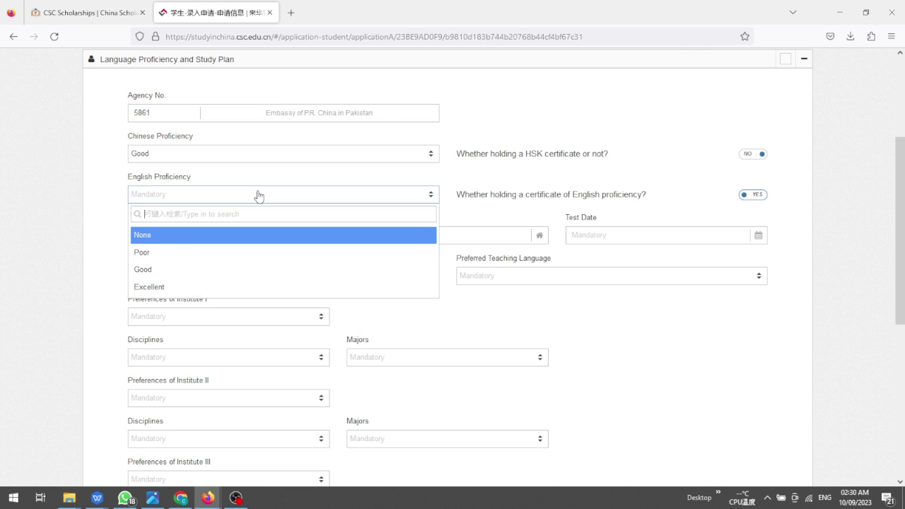
click(173, 269)
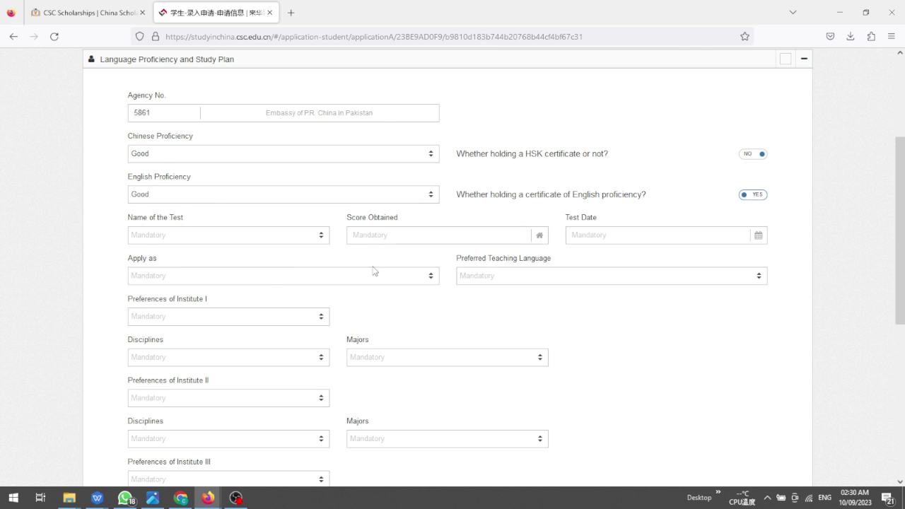
Step: Browse the available English test names and switch the English proficiency certificate answer back to No
scroll(166, 135, down, 2)
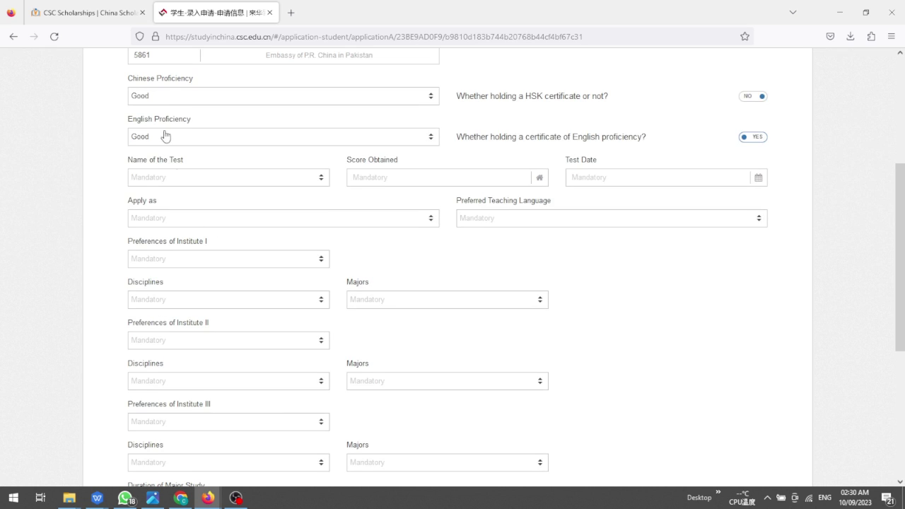
click(293, 186)
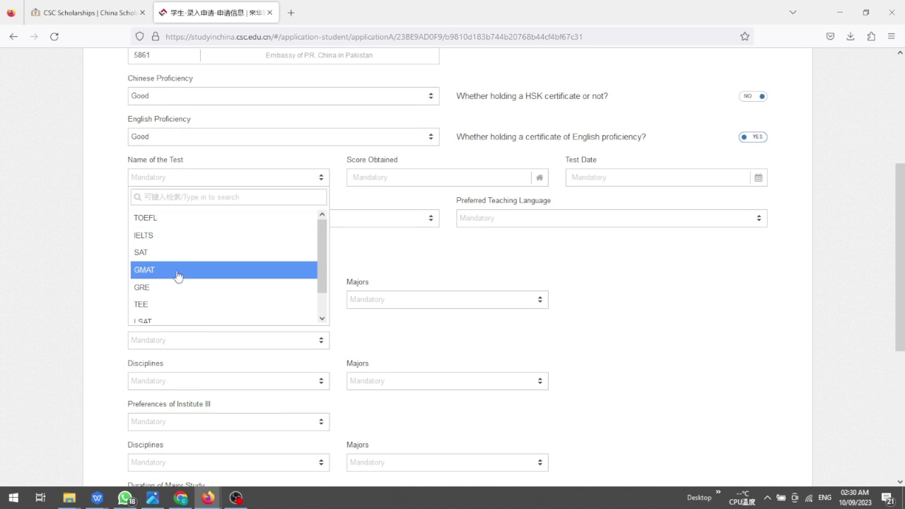
scroll(177, 283, down, 1)
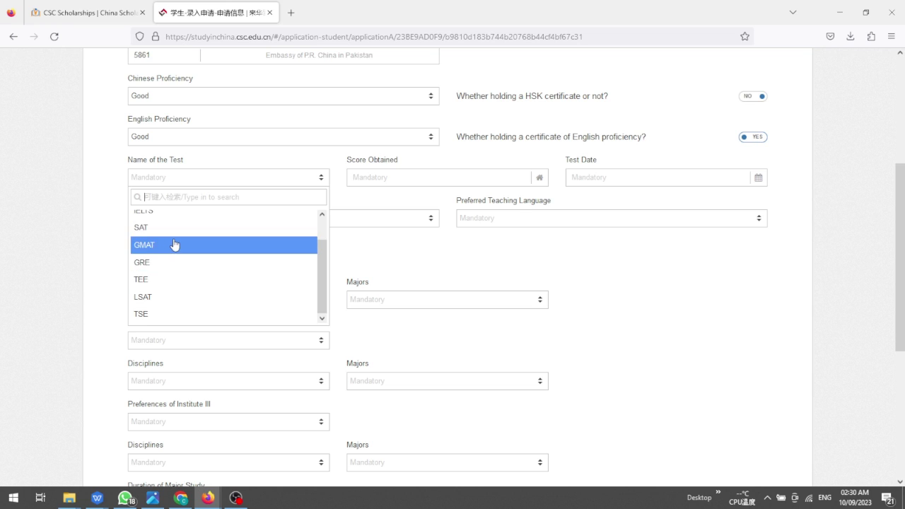
scroll(175, 245, up, 1)
scroll(175, 245, down, 1)
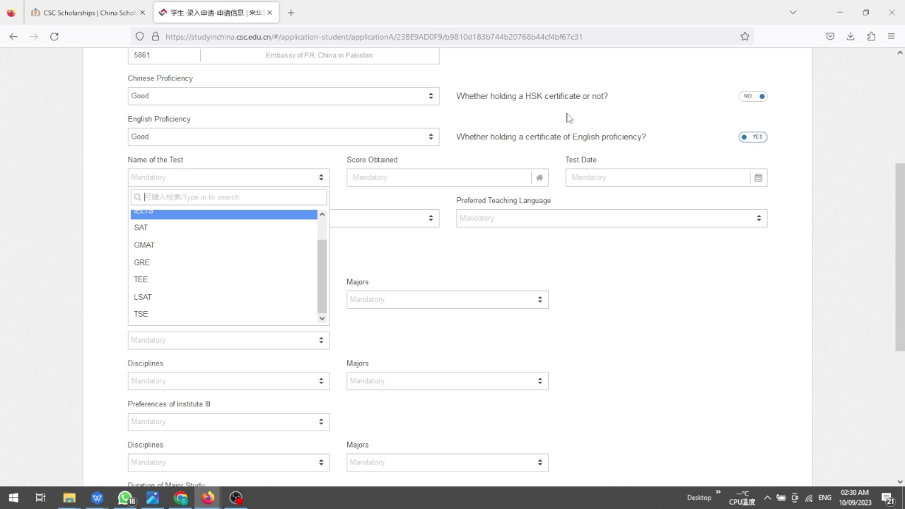
click(754, 139)
click(754, 139)
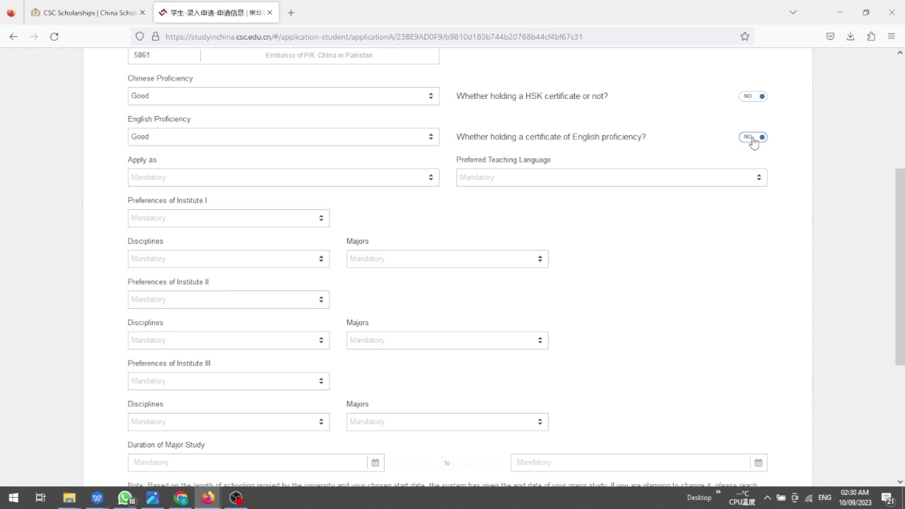
Step: Choose Master's Degree as the level to apply for
click(167, 178)
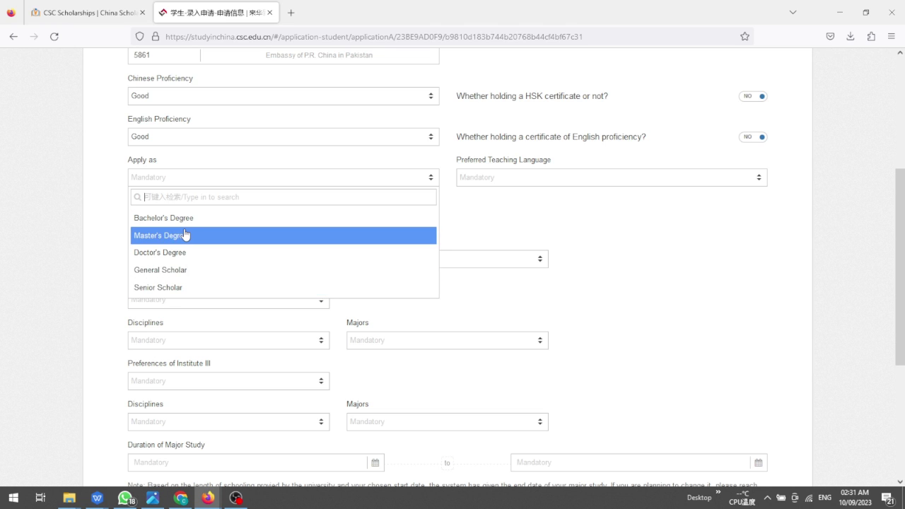
click(221, 235)
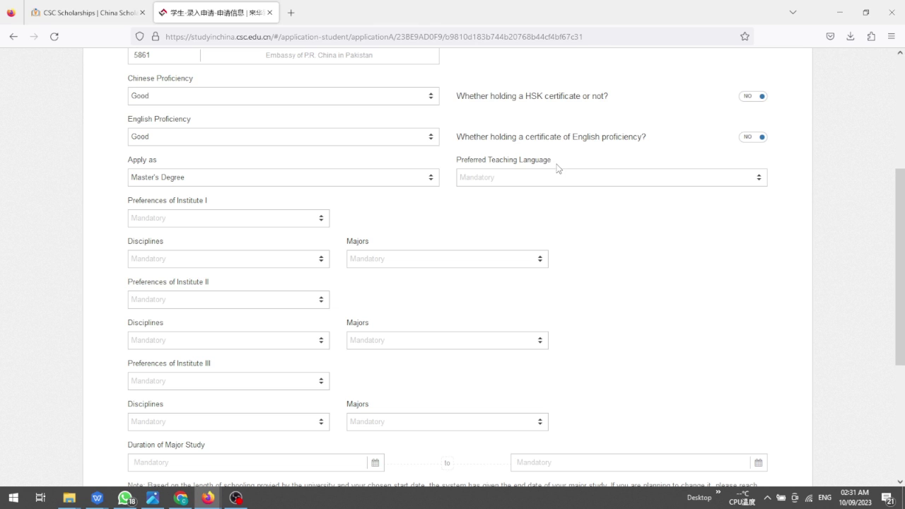
Step: Set the Preferred Teaching Language to English and browse the universities offered under Preferences of Institute I
click(537, 179)
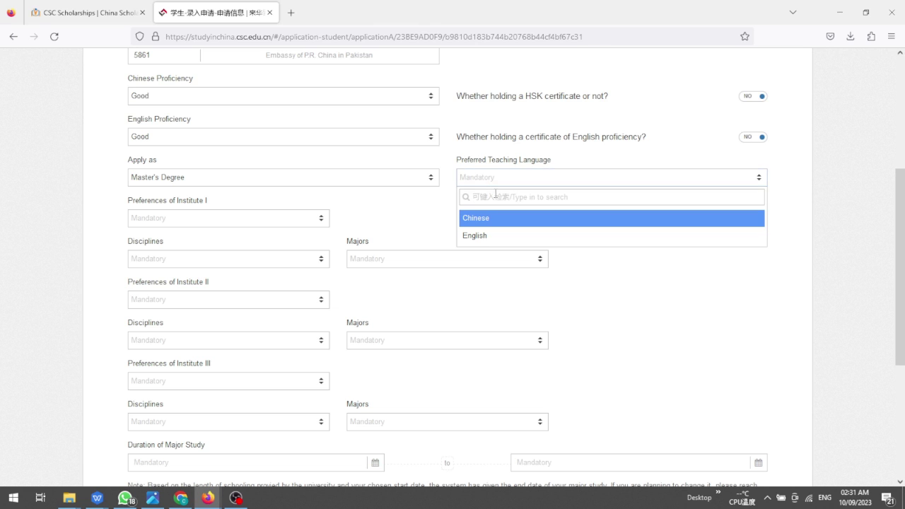
click(480, 238)
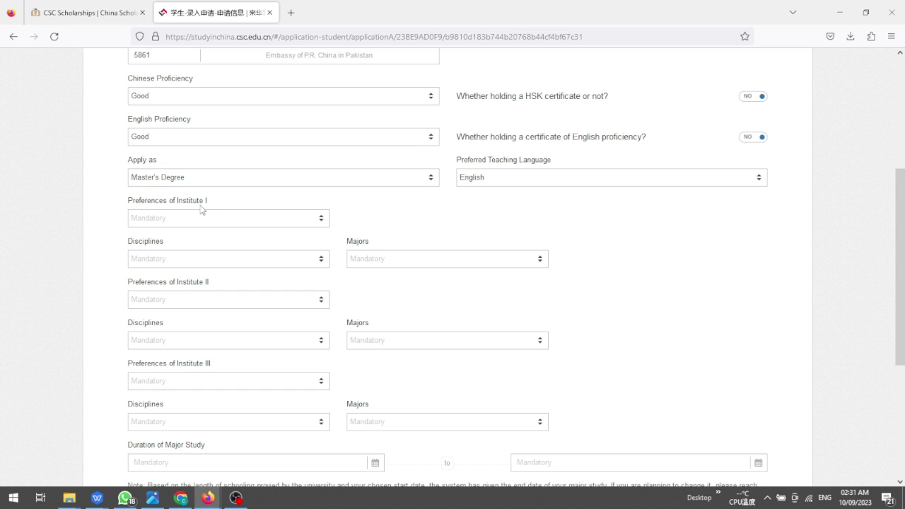
click(199, 228)
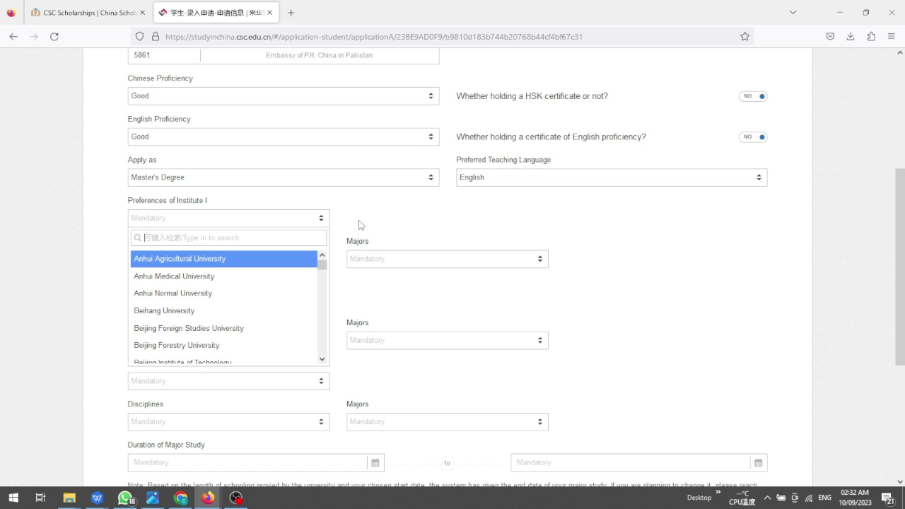
scroll(260, 316, down, 8)
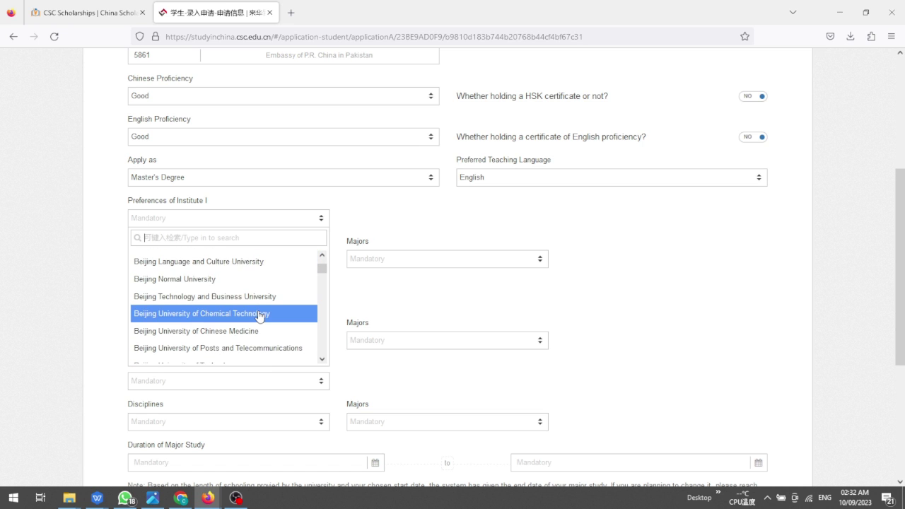
scroll(260, 317, down, 10)
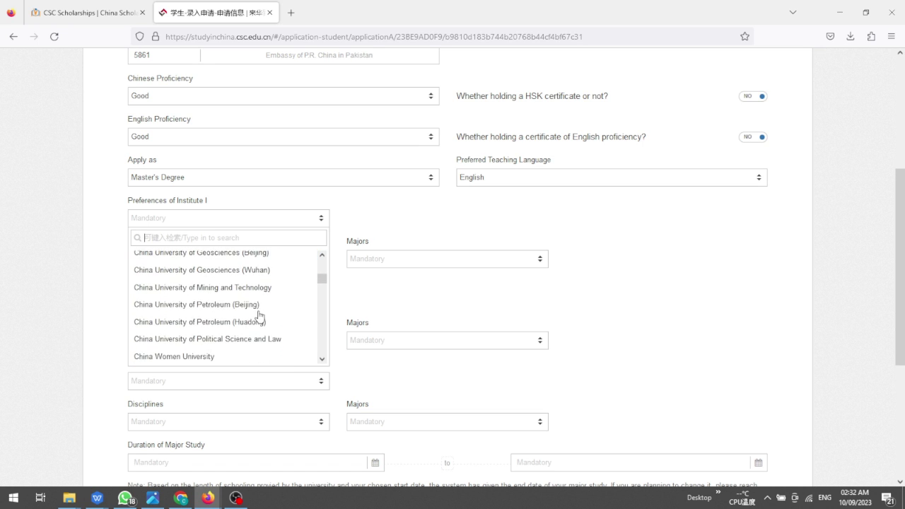
scroll(261, 316, down, 10)
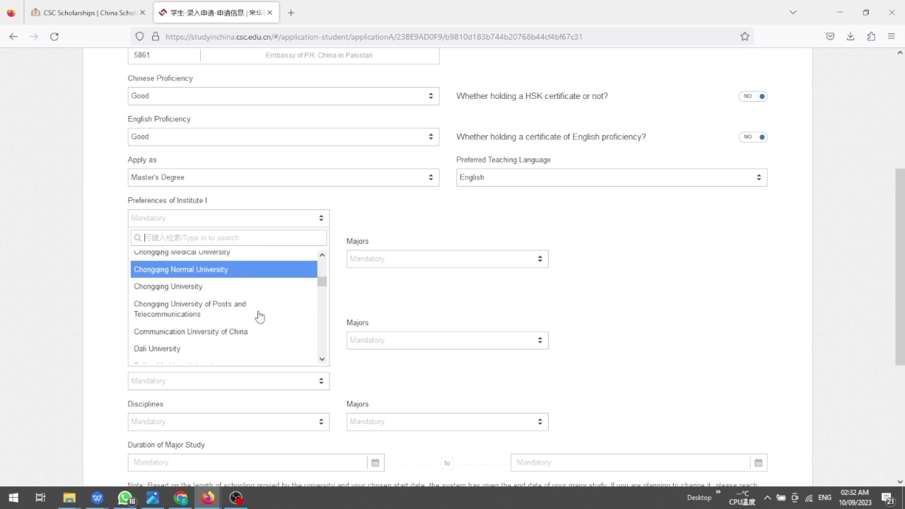
scroll(260, 317, down, 3)
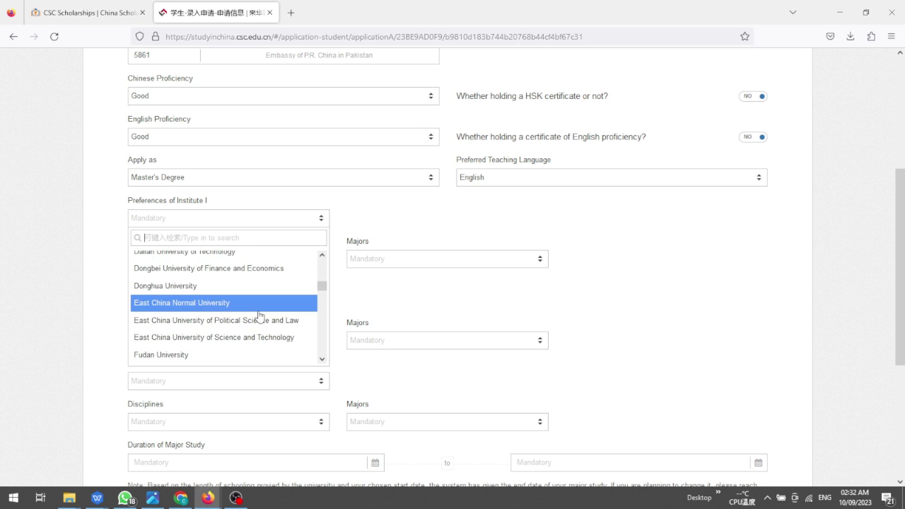
scroll(261, 316, up, 10)
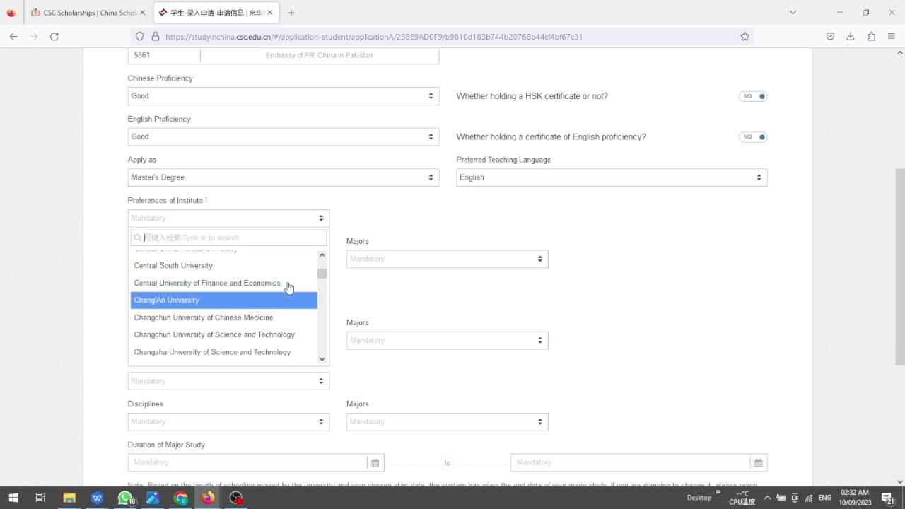
Step: Switch the Preferred Teaching Language to Chinese and browse the universities offered under Preferences of Institute I
click(490, 177)
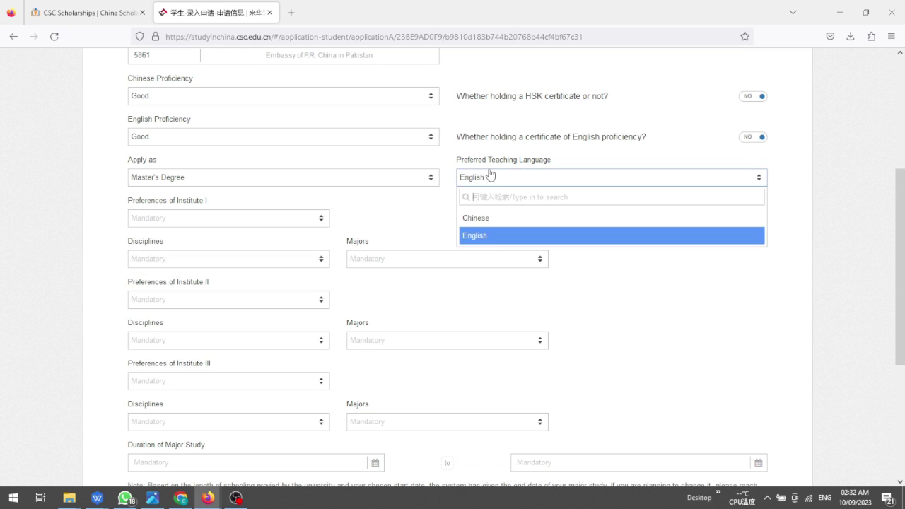
click(475, 219)
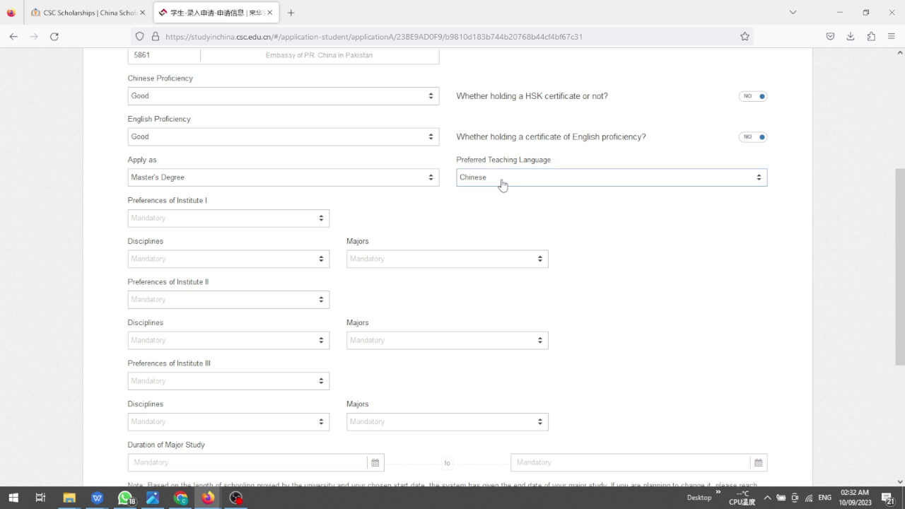
click(269, 222)
scroll(257, 290, down, 10)
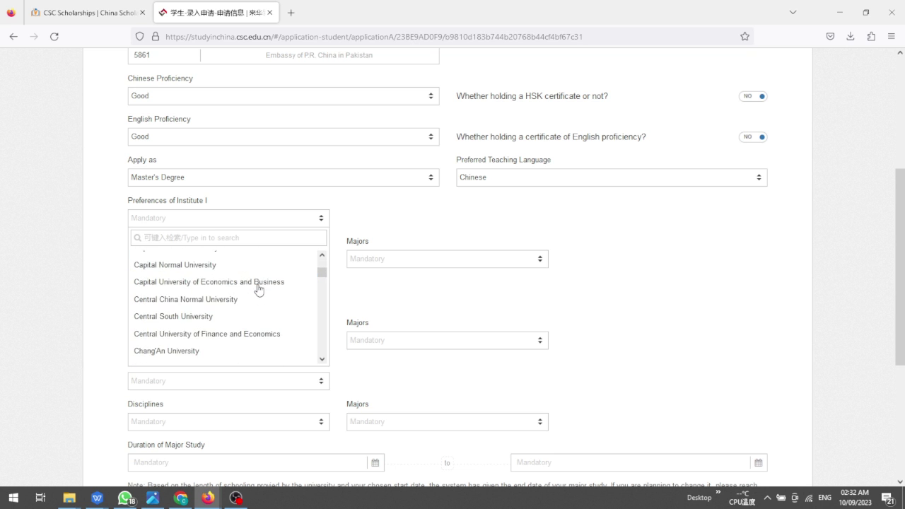
scroll(260, 285, up, 5)
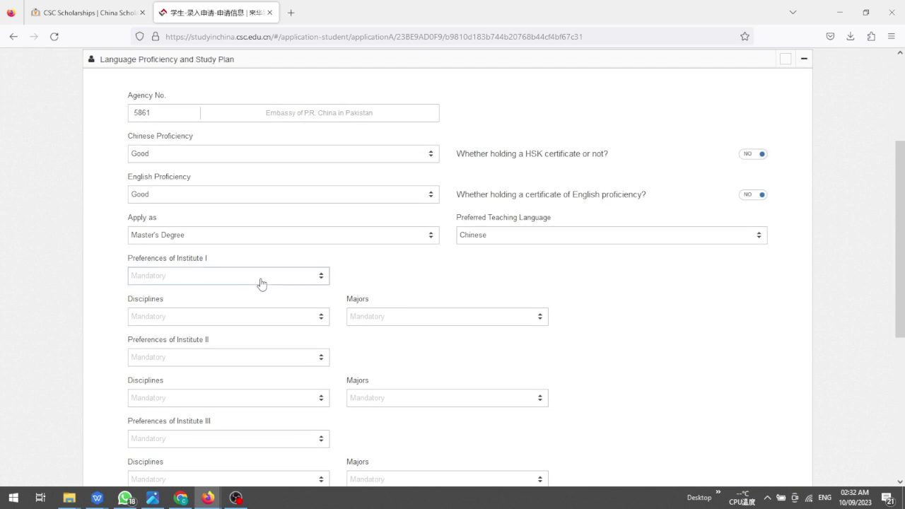
Step: Set the Preferred Teaching Language back to English
click(514, 292)
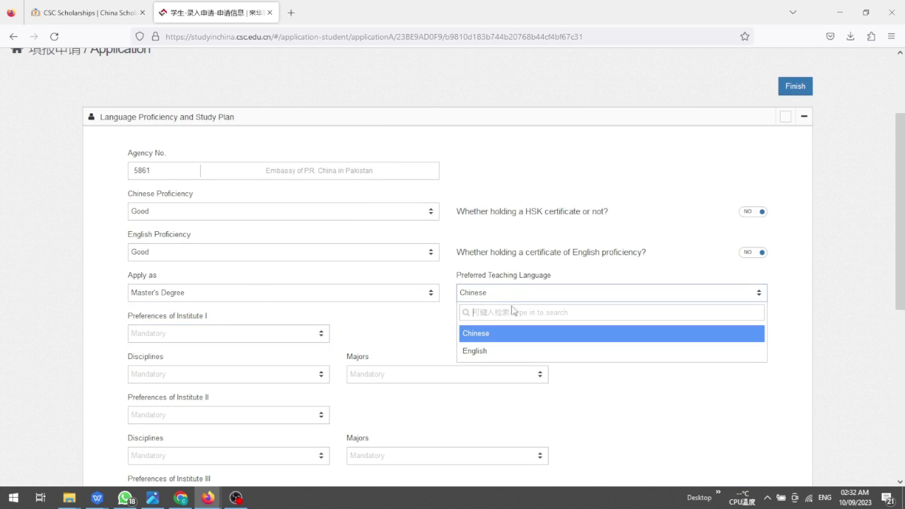
click(497, 354)
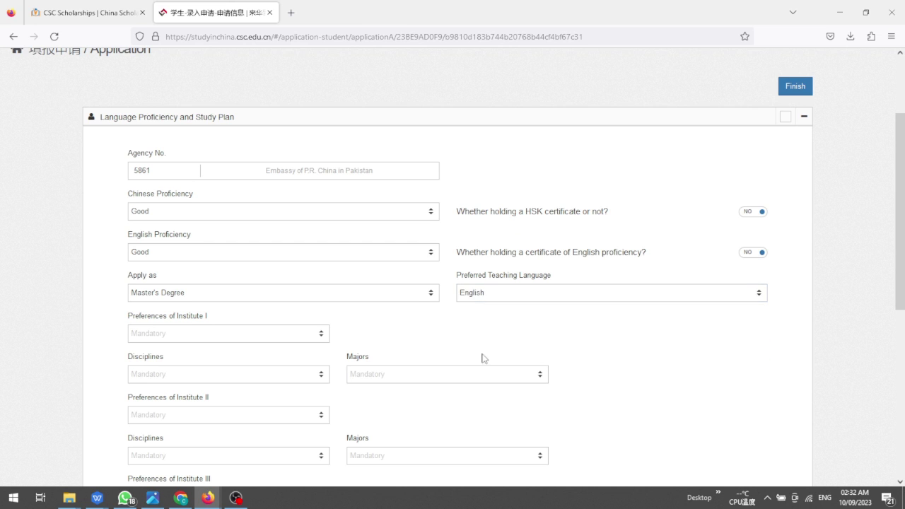
scroll(425, 344, down, 1)
scroll(262, 281, down, 3)
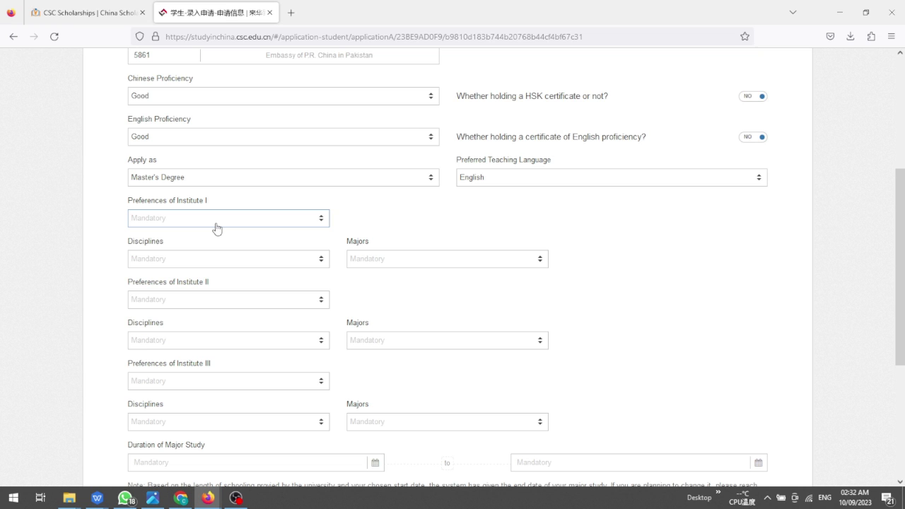
Step: Choose Anhui Agricultural University as Preferences of Institute I and look through its available disciplines
click(217, 228)
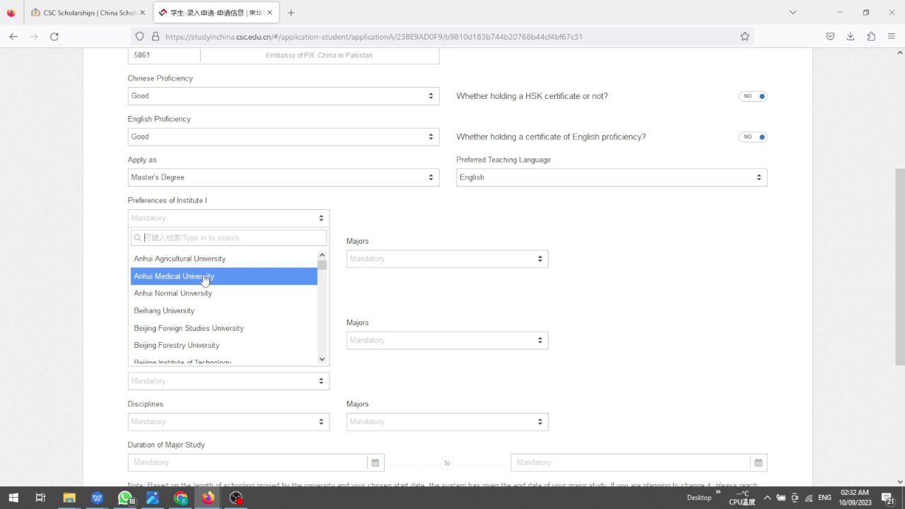
click(210, 259)
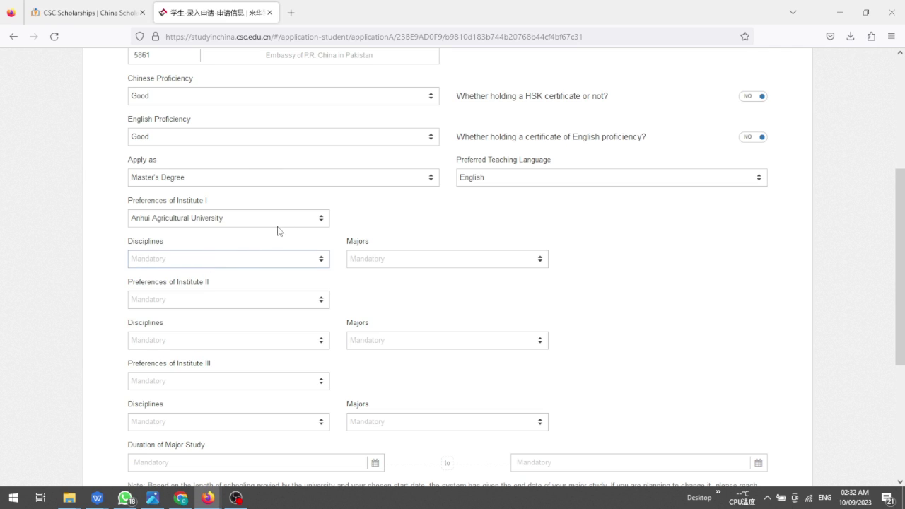
click(202, 260)
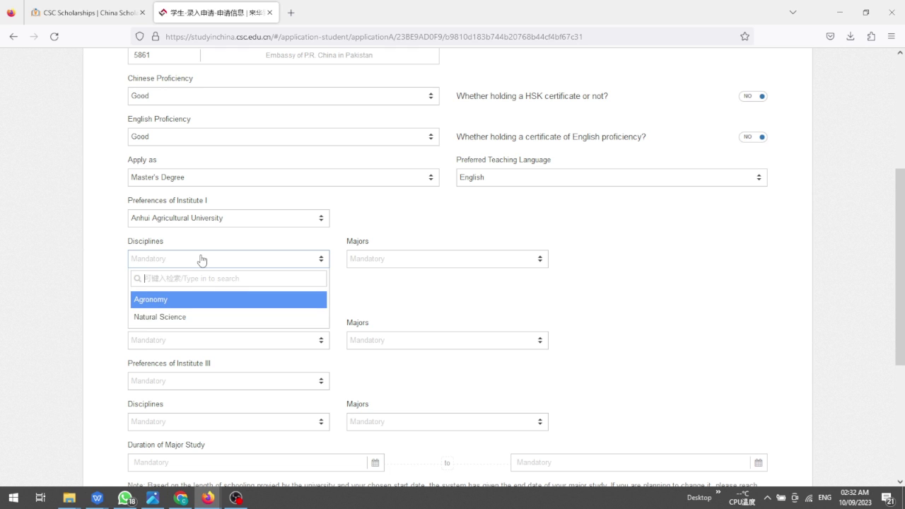
scroll(202, 260, down, 1)
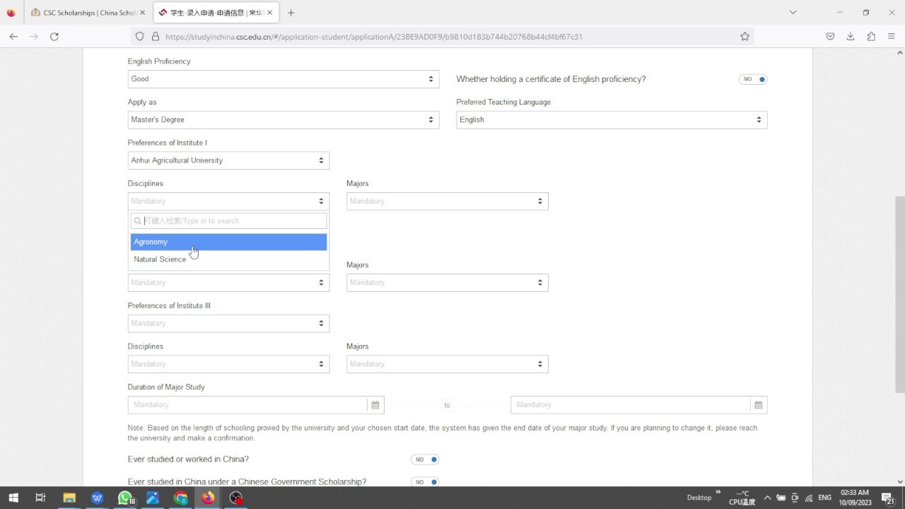
Step: Change Preferences of Institute I to Anhui Medical University and choose Medicine as its discipline
click(232, 164)
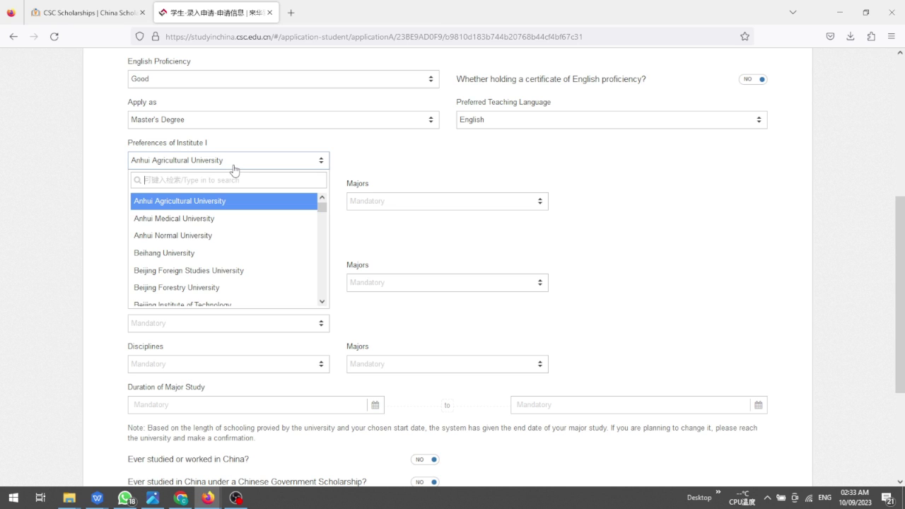
click(198, 225)
click(197, 203)
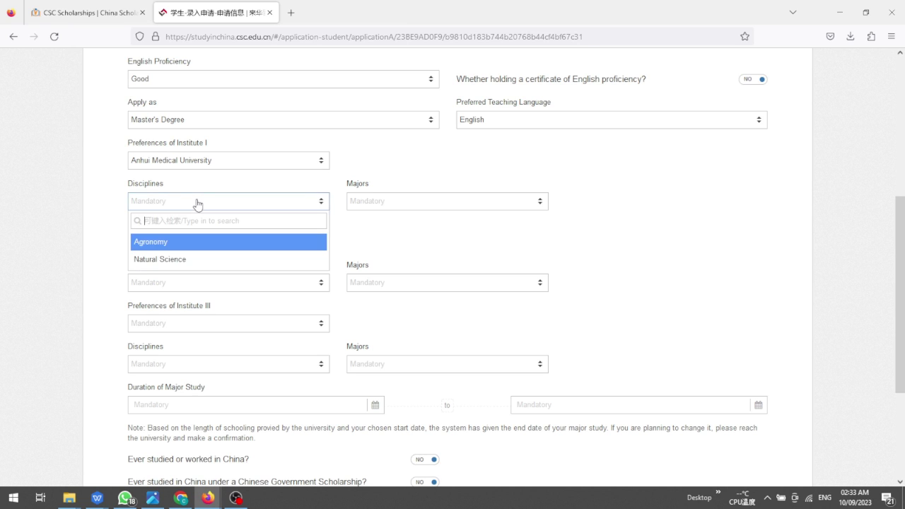
click(199, 210)
click(199, 210)
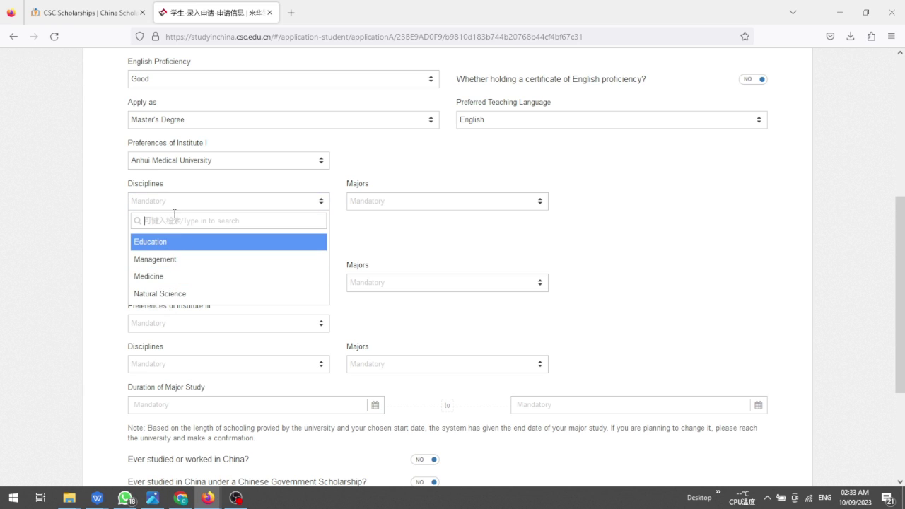
click(153, 282)
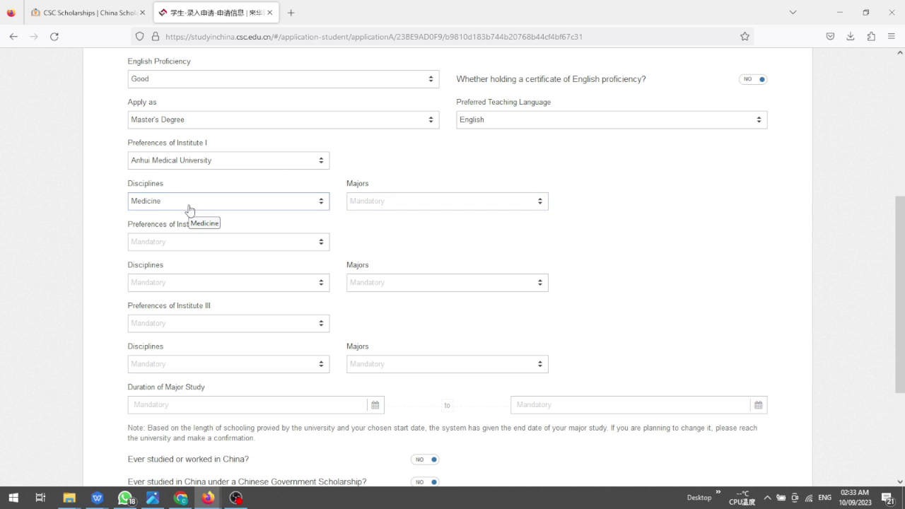
Step: Browse the majors offered in Medicine for the first-choice institute without selecting one
click(363, 201)
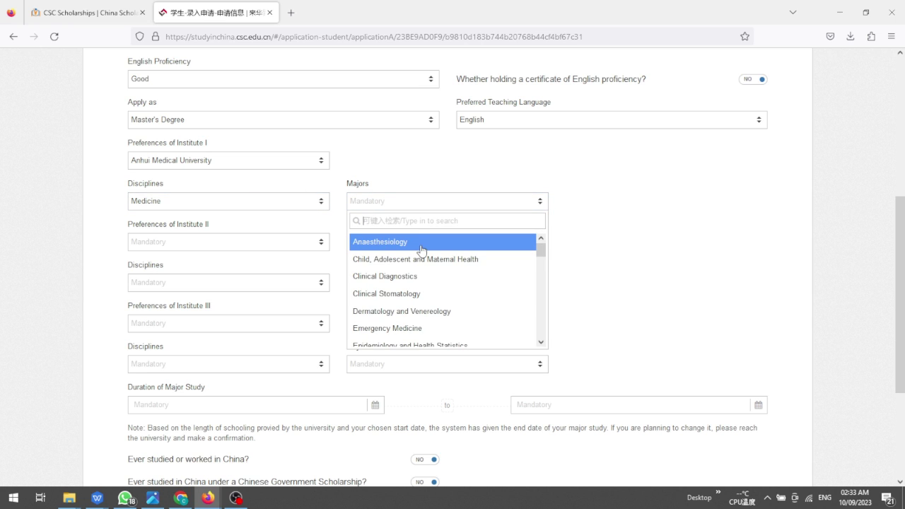
scroll(421, 251, down, 3)
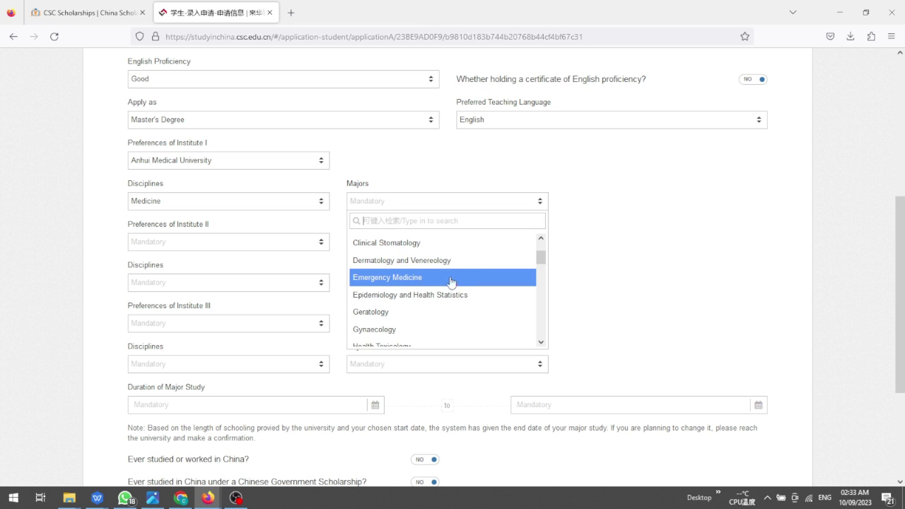
scroll(380, 315, down, 5)
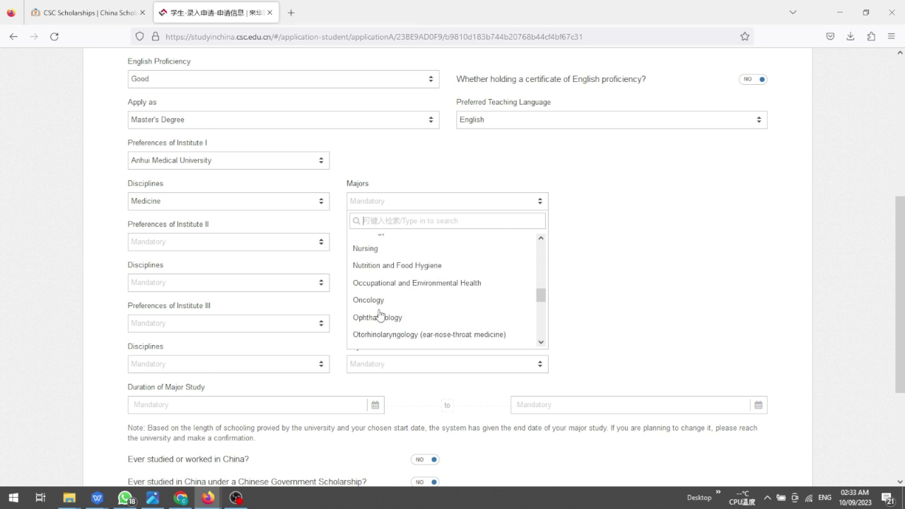
scroll(380, 315, down, 8)
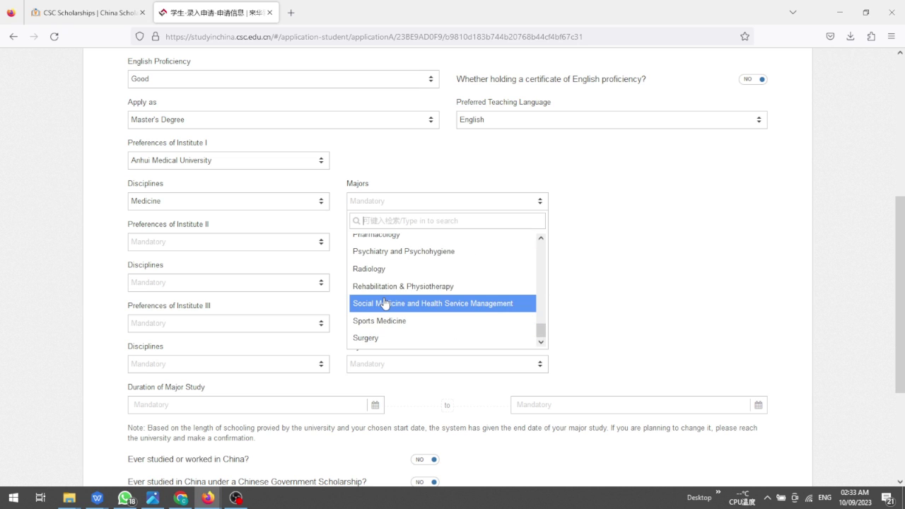
scroll(384, 303, up, 12)
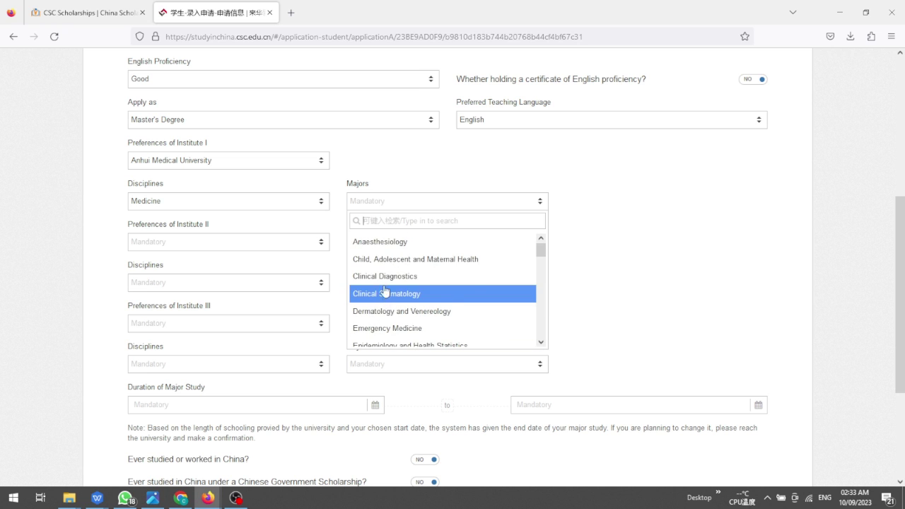
click(376, 164)
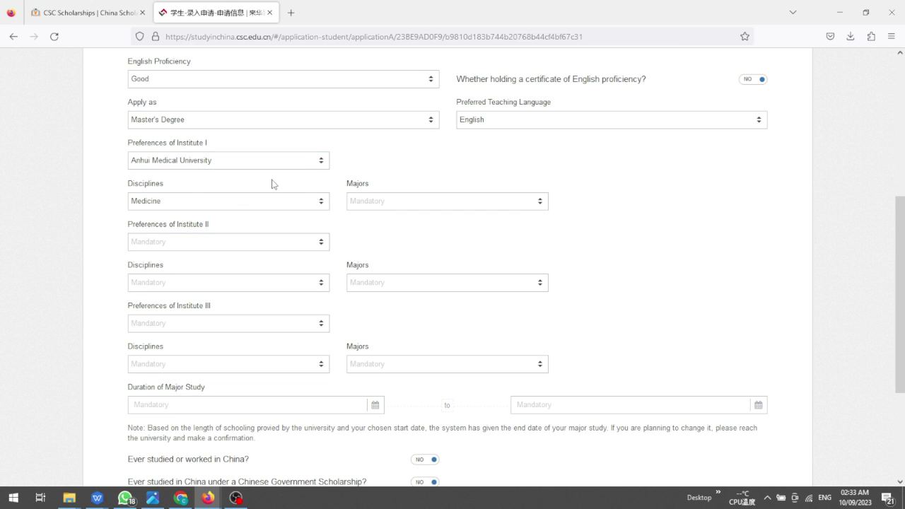
Step: Change Preferences of Institute I to Jilin University
click(209, 168)
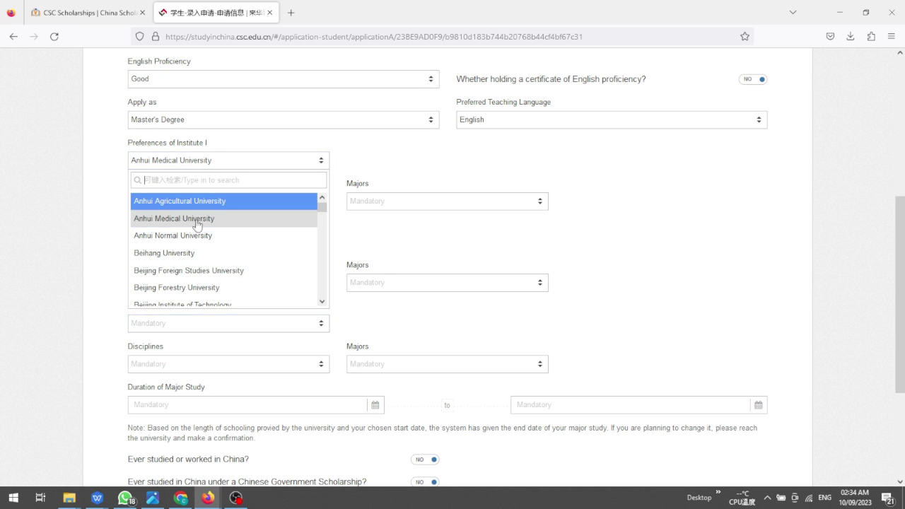
scroll(201, 239, down, 2)
scroll(202, 239, down, 8)
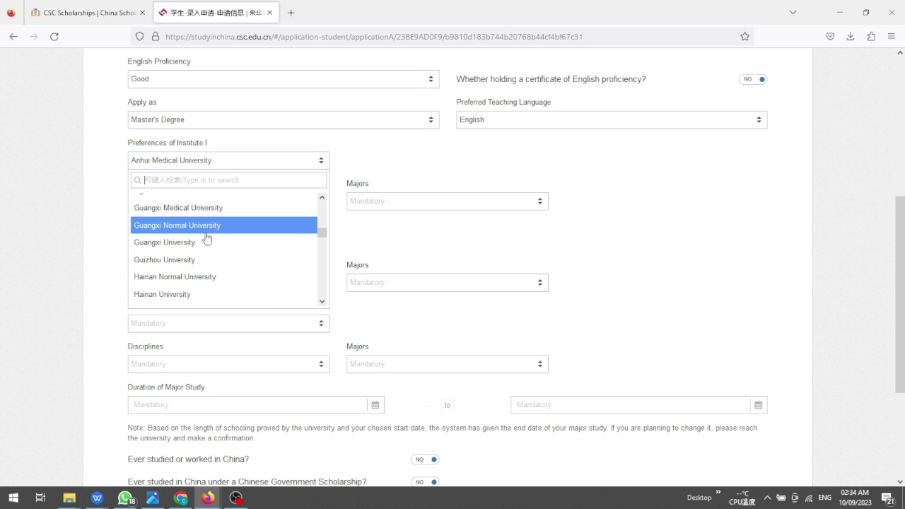
scroll(207, 239, down, 8)
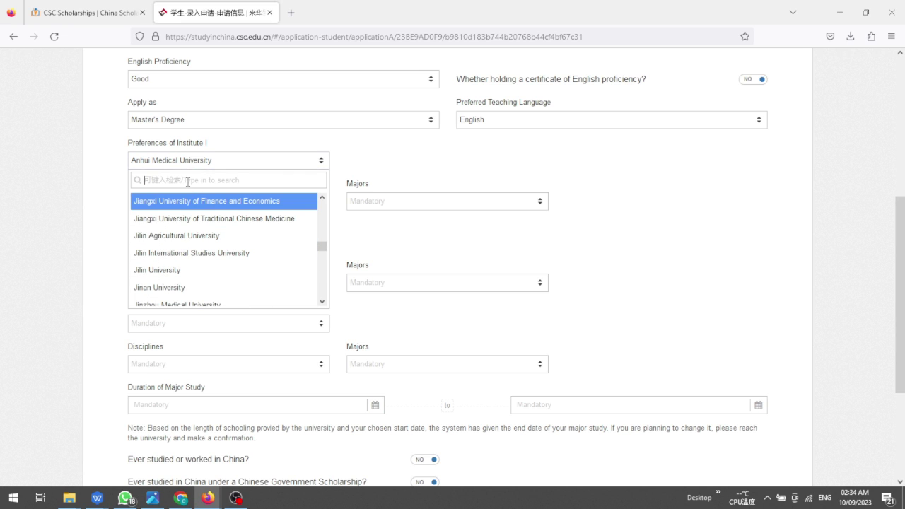
click(187, 271)
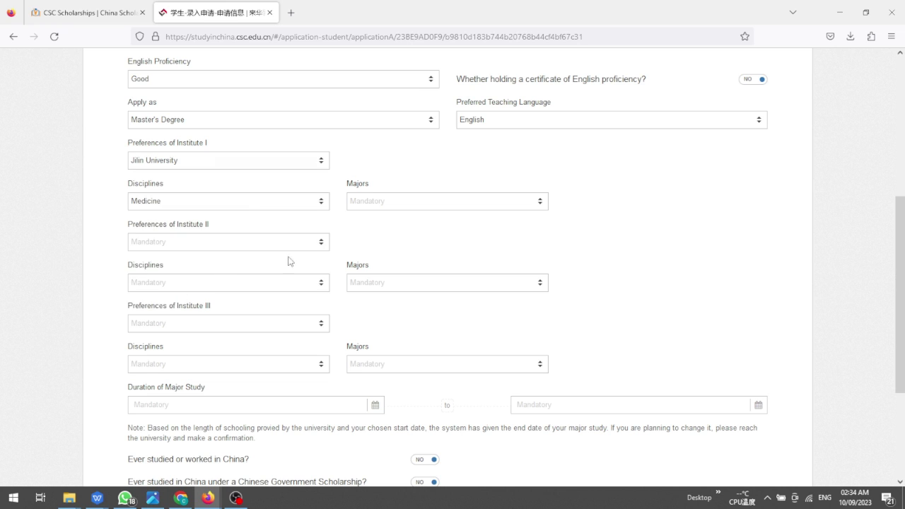
Step: Choose Medicine as the discipline for Jilin University and look through its available majors
click(247, 201)
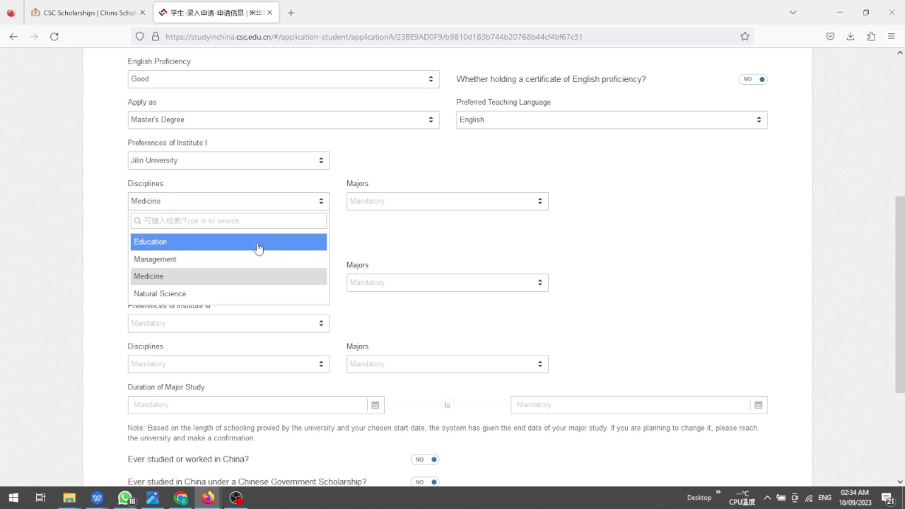
click(224, 206)
click(225, 208)
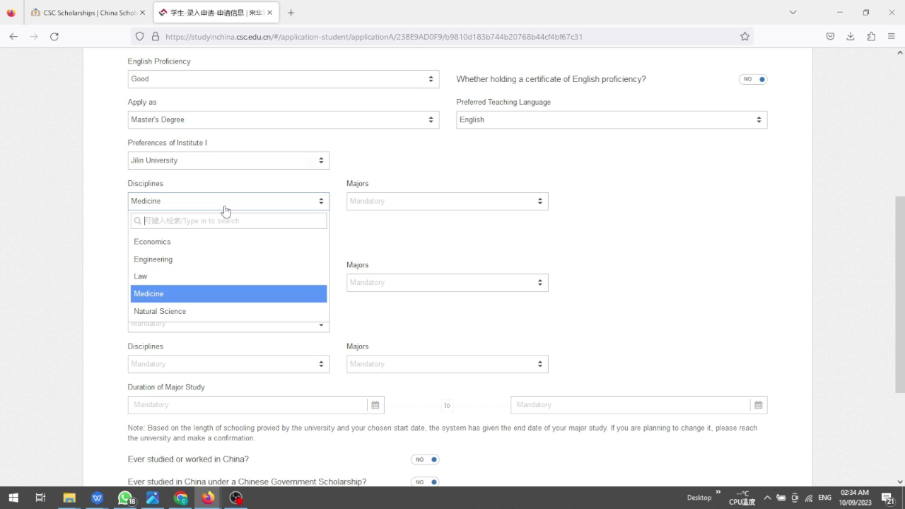
click(164, 297)
click(381, 206)
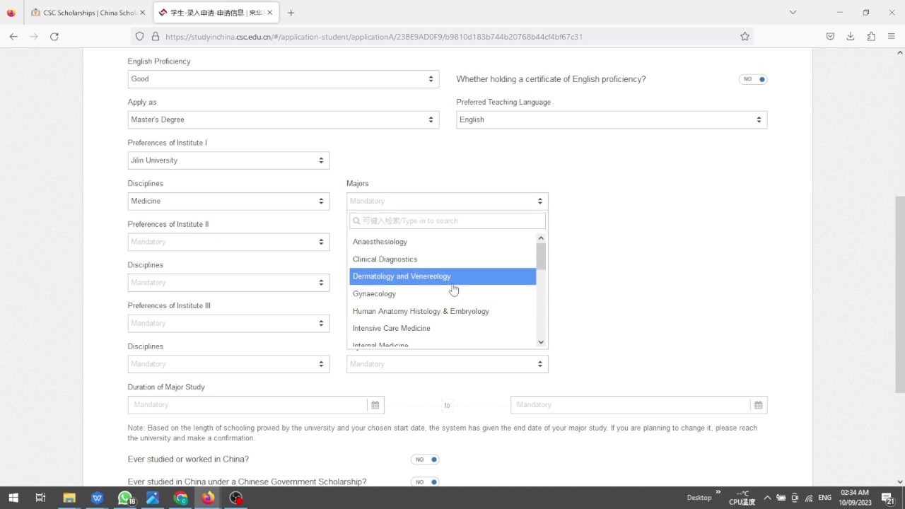
scroll(453, 290, down, 5)
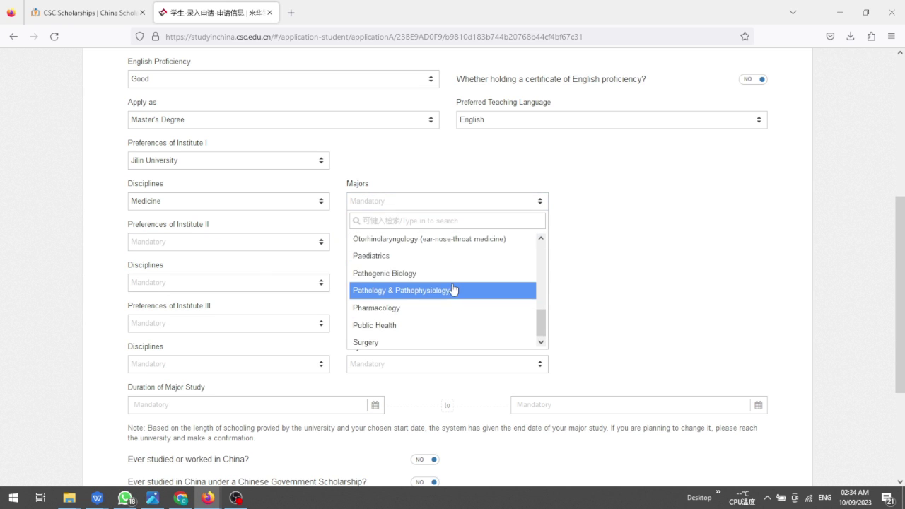
scroll(453, 290, up, 5)
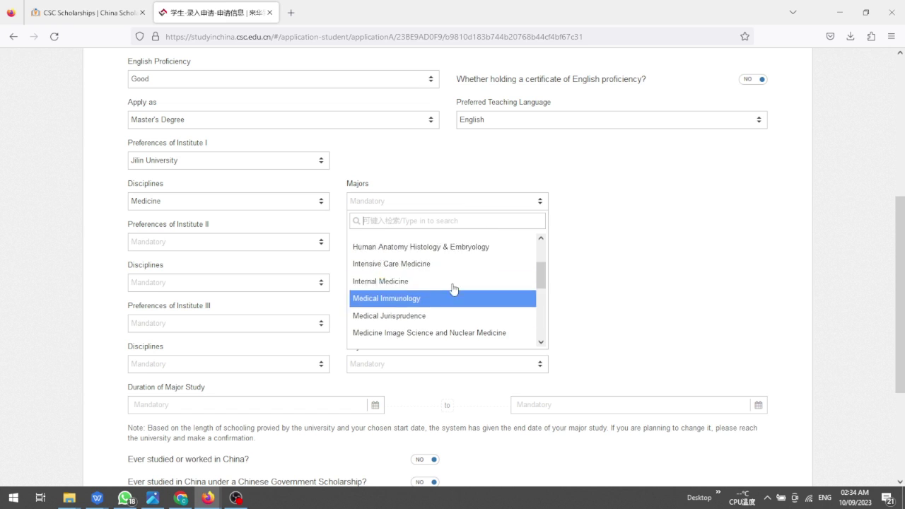
Step: Change Preferences of Institute I to Ocean University of China and choose Medicine as its discipline
click(157, 163)
scroll(173, 255, down, 2)
scroll(170, 274, down, 5)
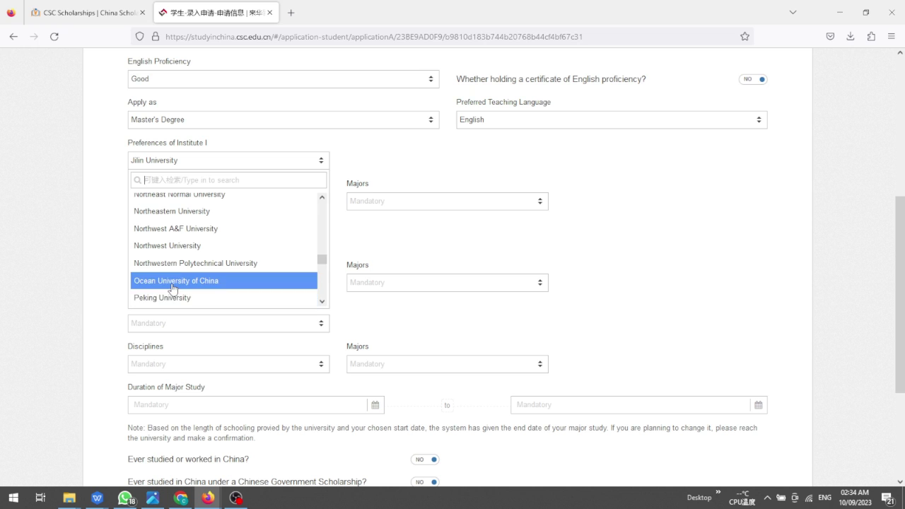
click(169, 283)
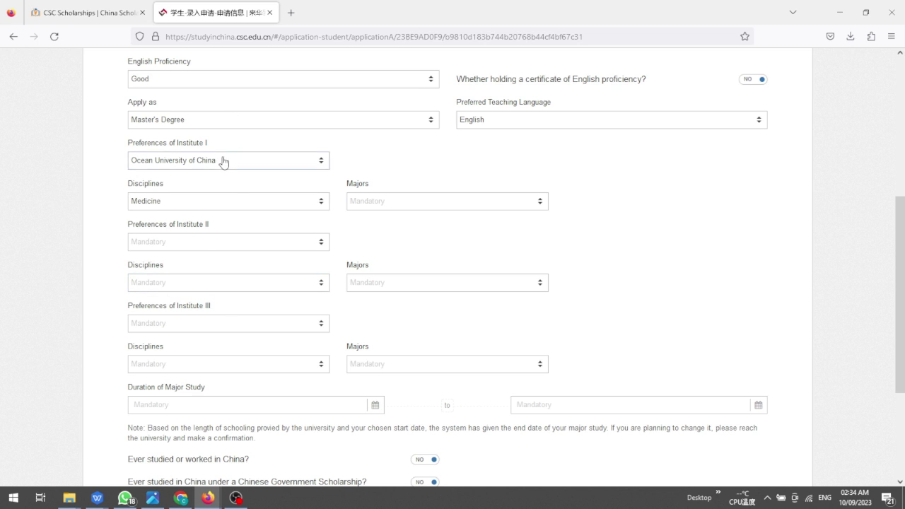
click(233, 201)
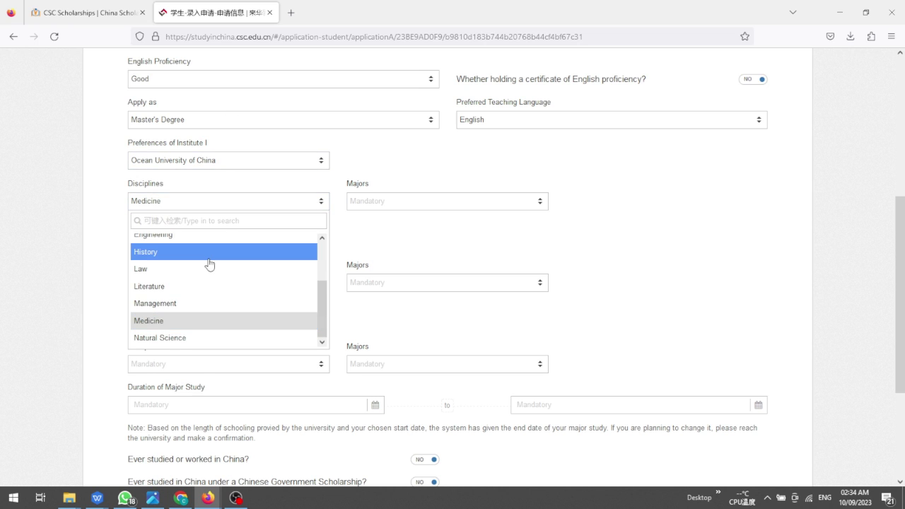
scroll(202, 293, up, 2)
scroll(202, 293, down, 2)
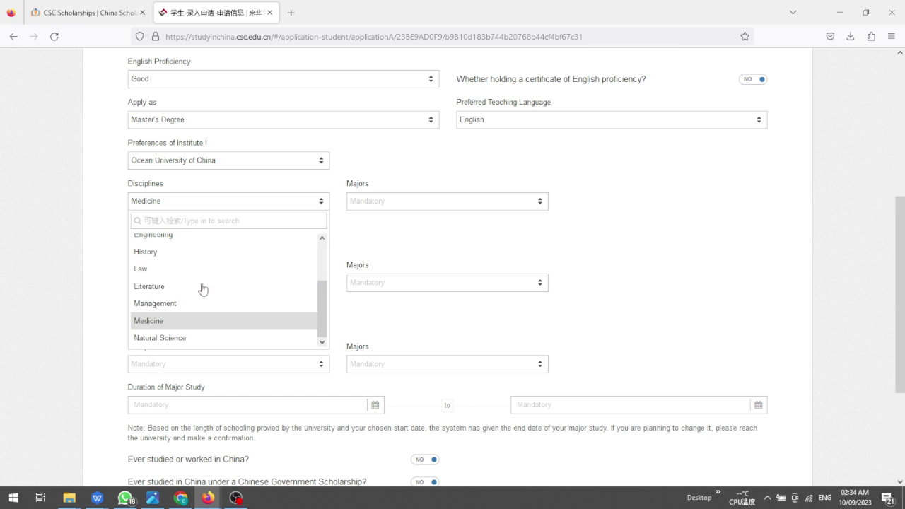
click(156, 322)
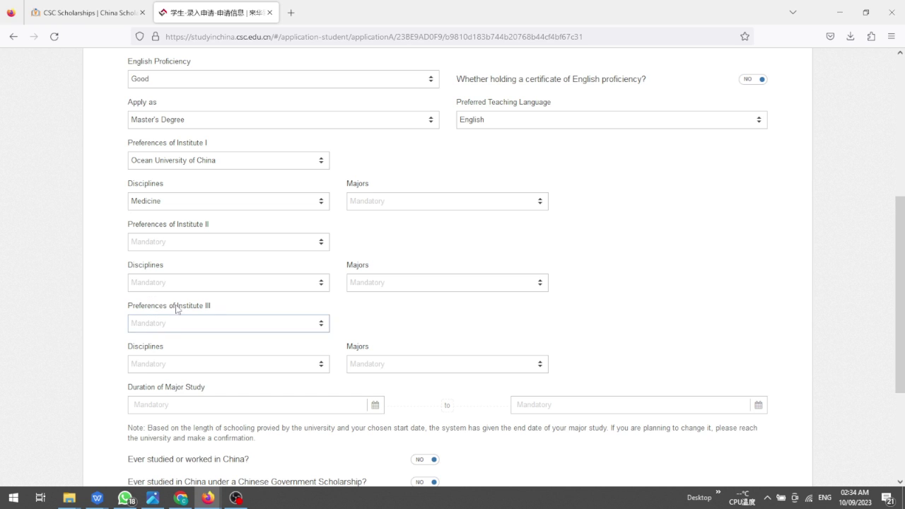
Step: Look through the Medicine majors at Ocean University of China without selecting one, and review the remaining preference fields
click(367, 205)
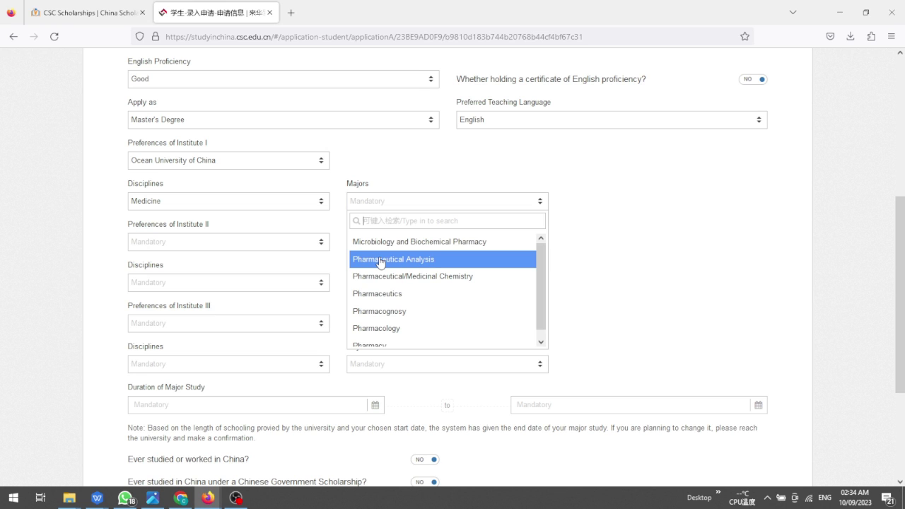
scroll(381, 263, down, 1)
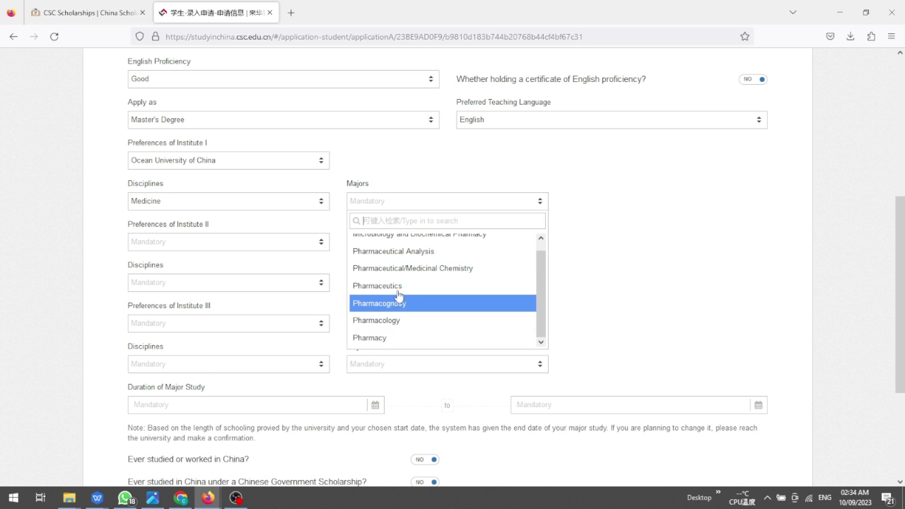
scroll(398, 294, up, 1)
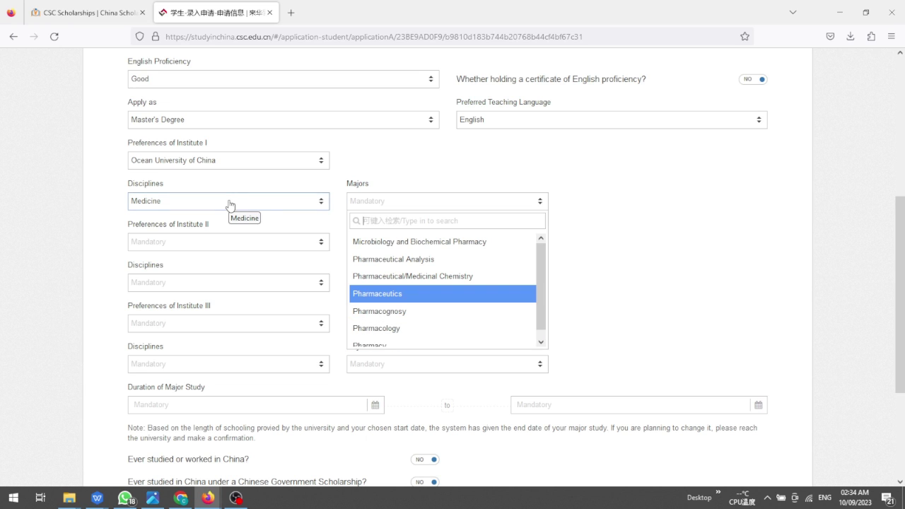
click(684, 267)
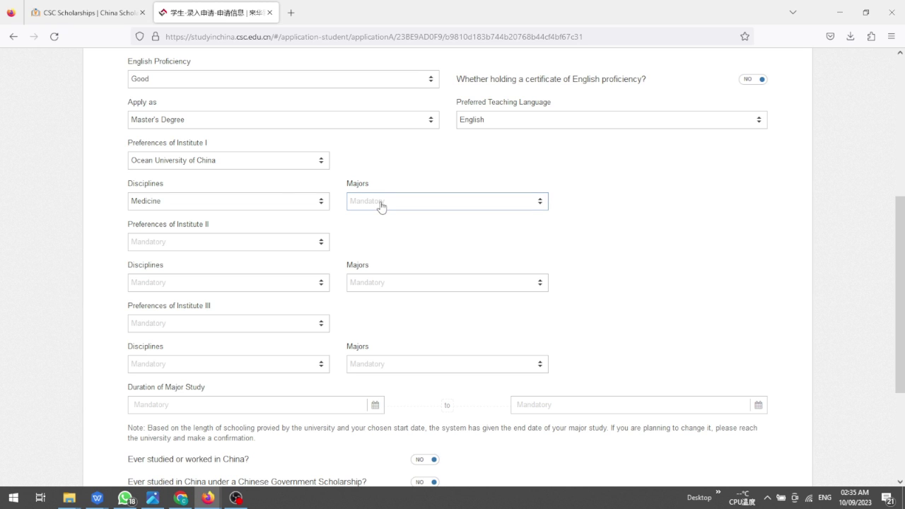
scroll(152, 253, down, 2)
scroll(152, 213, up, 1)
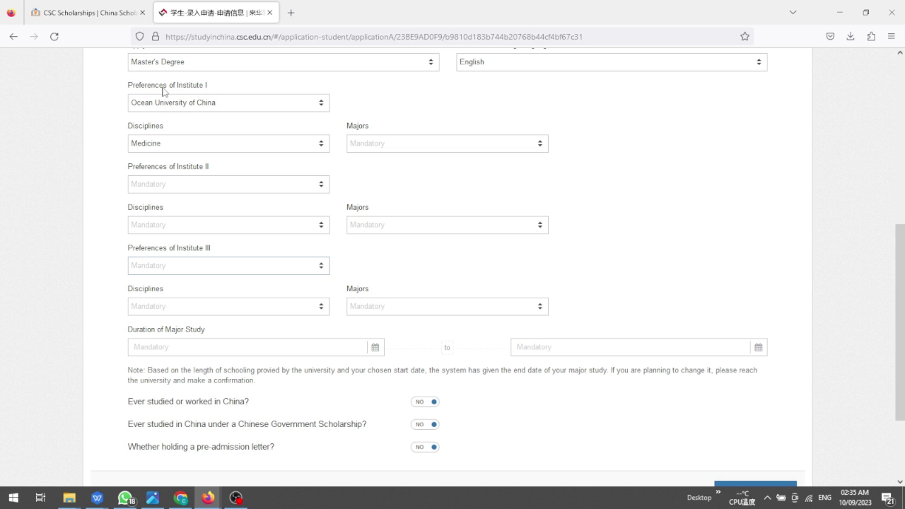
Step: Leave the Type A form, add a new Type B application and go to its Language Proficiency and Study Plan section
click(15, 36)
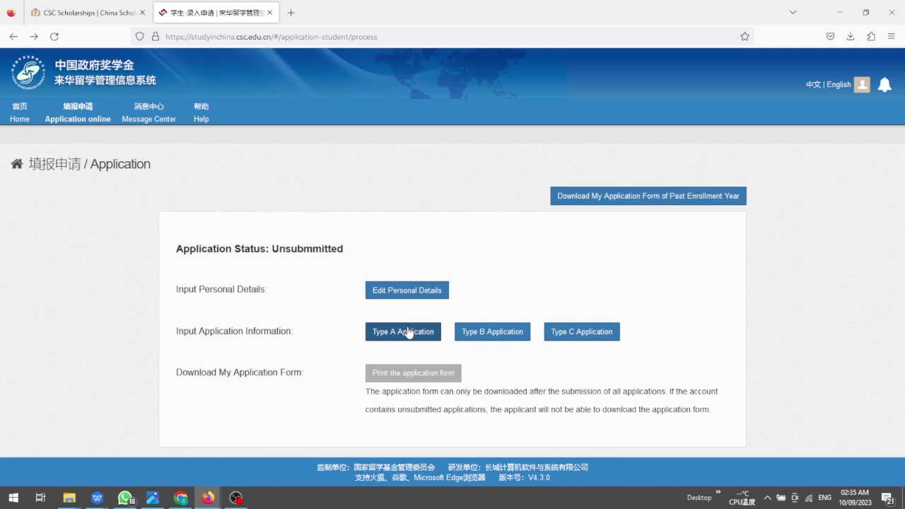
click(496, 332)
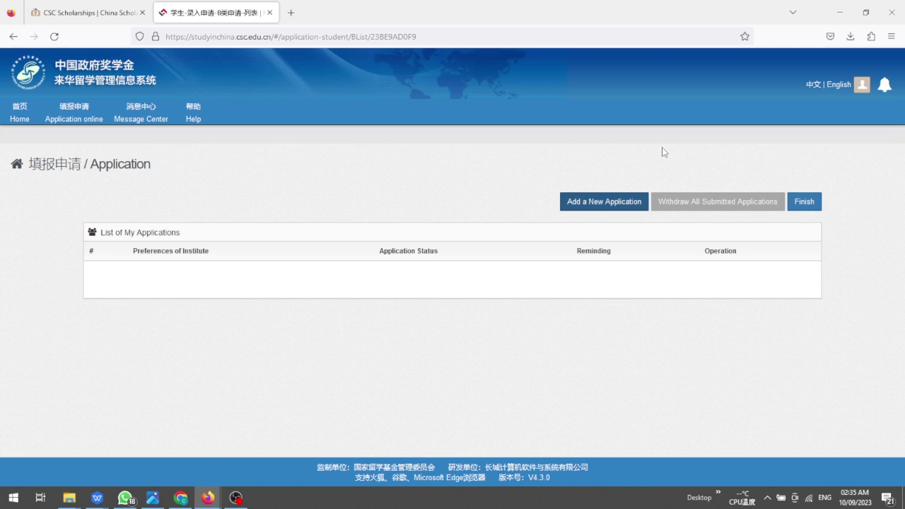
click(619, 205)
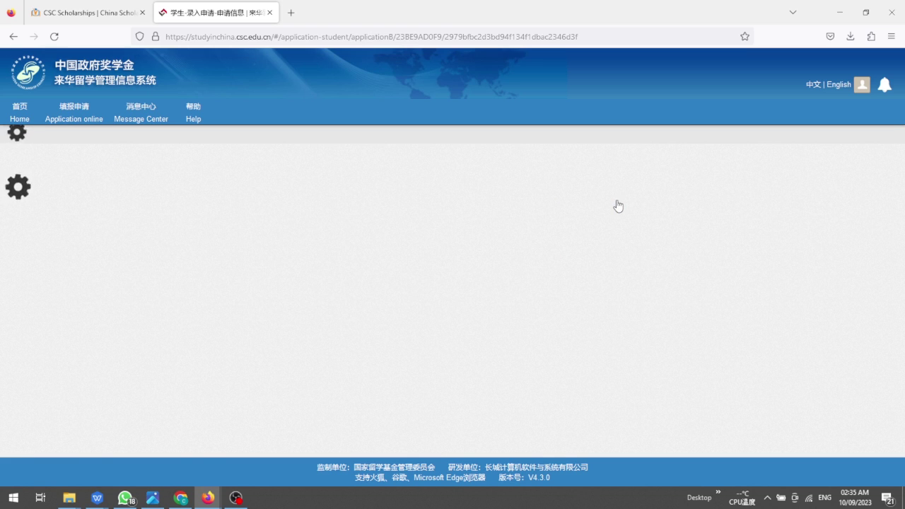
scroll(618, 205, down, 1)
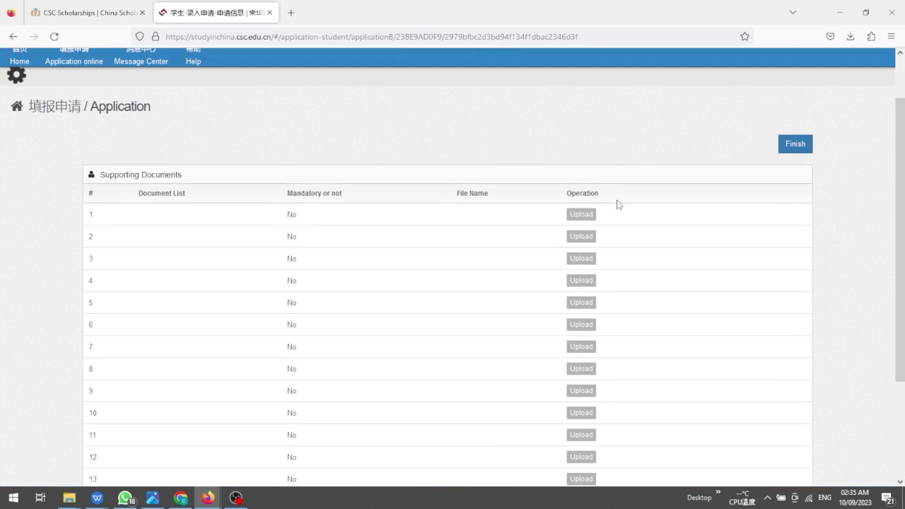
scroll(619, 205, down, 1)
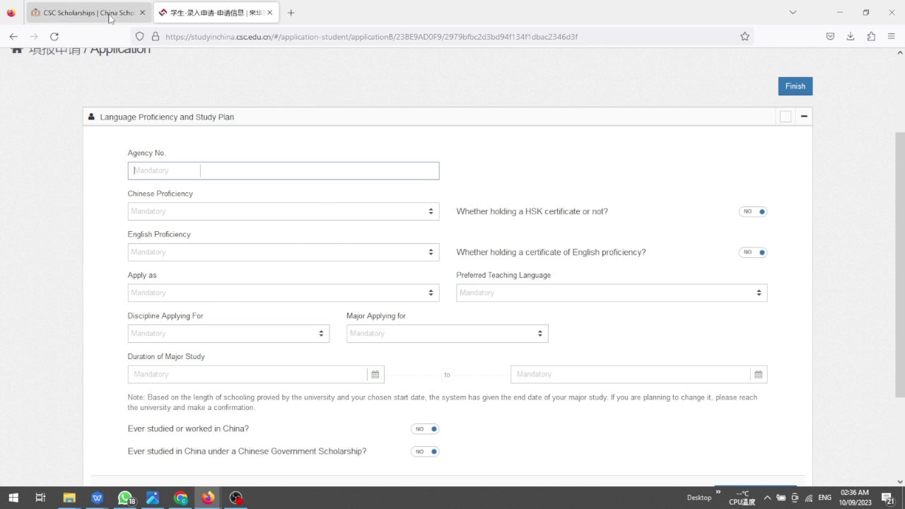
Step: Switch to the CSC Scholarships website, find the Chinese Universities Agency Number List among its documents and open it
click(133, 12)
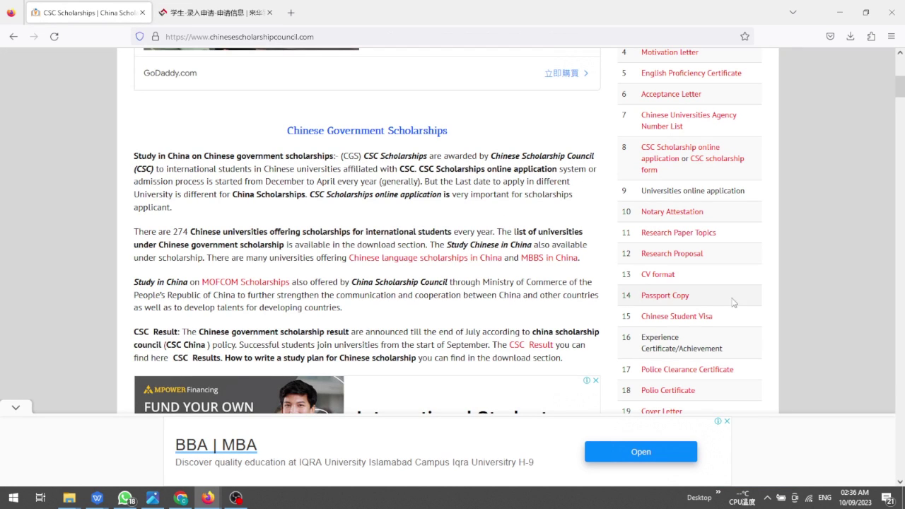
scroll(728, 302, down, 3)
scroll(728, 303, down, 1)
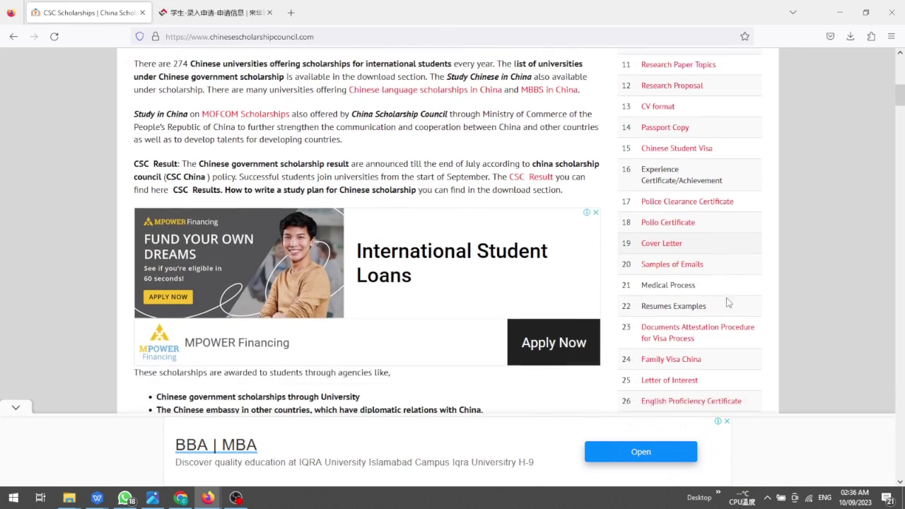
scroll(681, 331, down, 3)
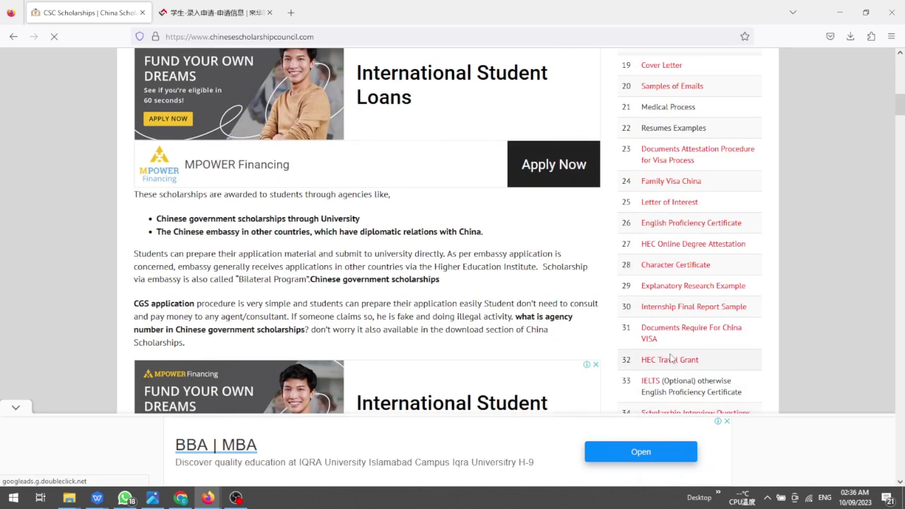
scroll(671, 359, down, 4)
scroll(671, 359, down, 4)
click(670, 354)
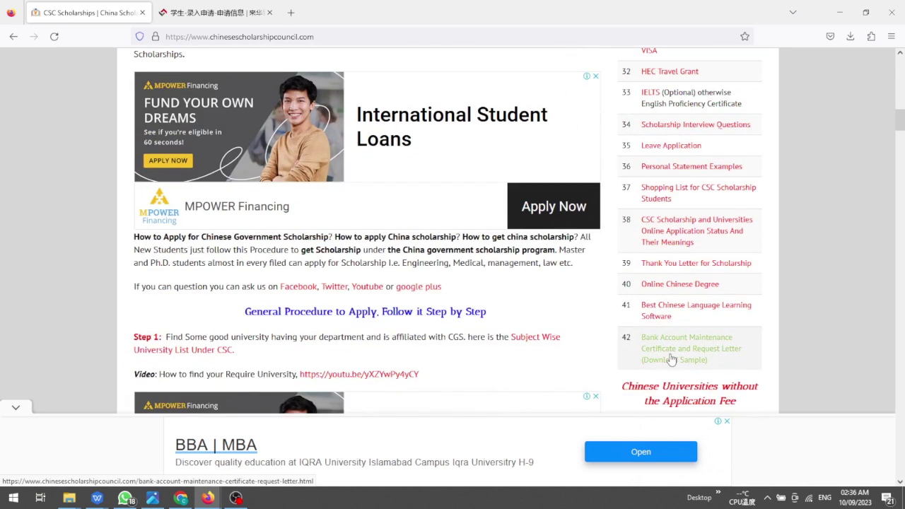
scroll(671, 340, up, 5)
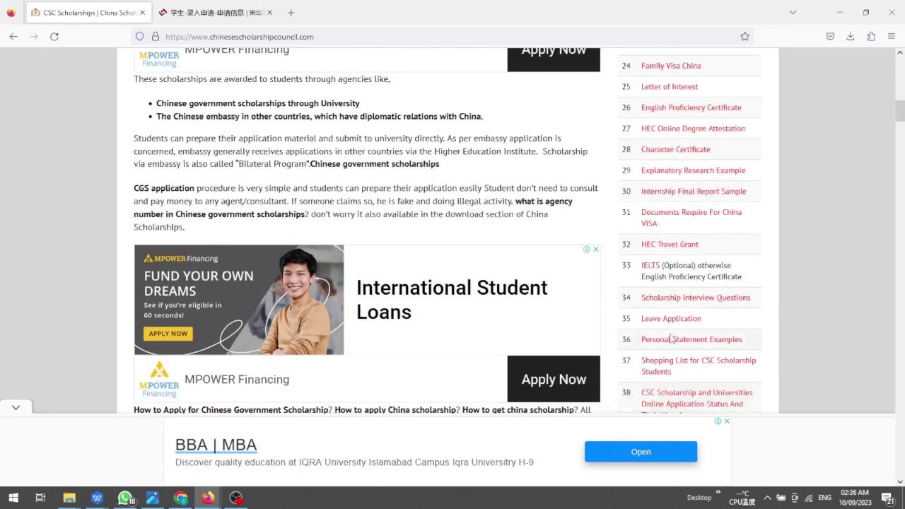
scroll(670, 334, up, 4)
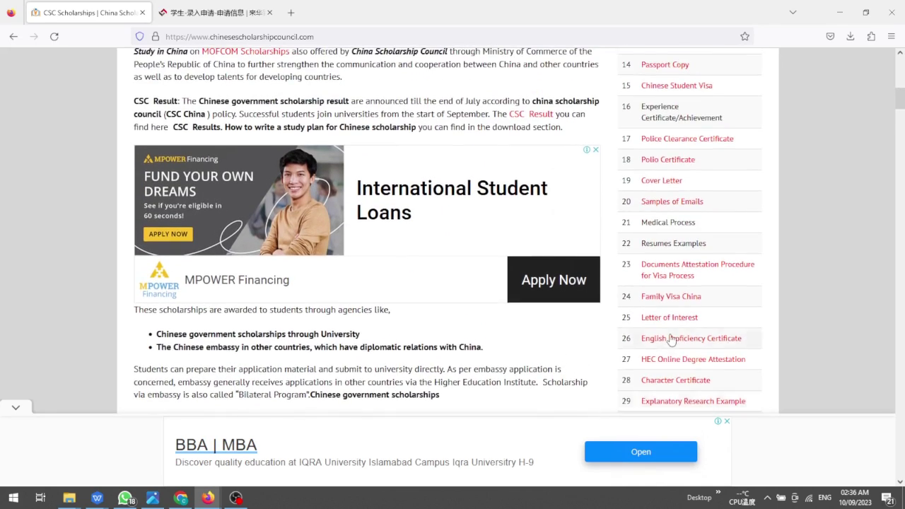
scroll(672, 340, up, 5)
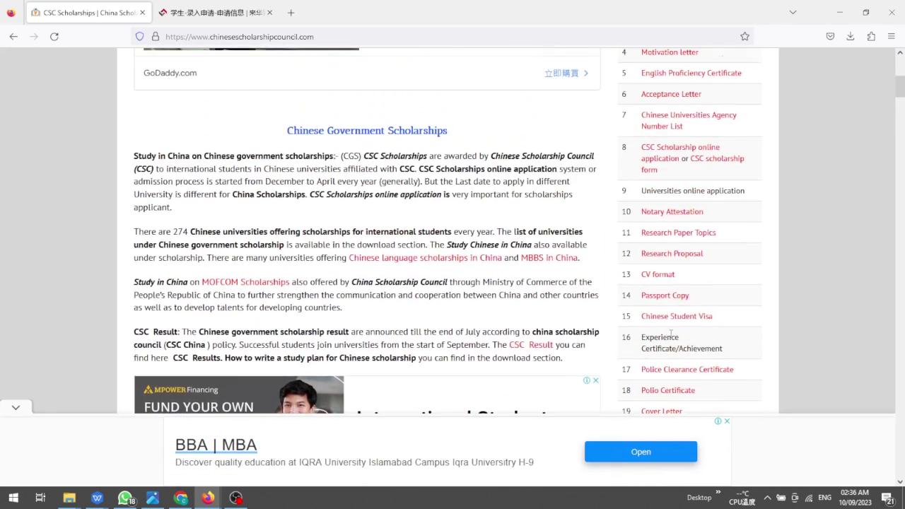
scroll(670, 334, up, 1)
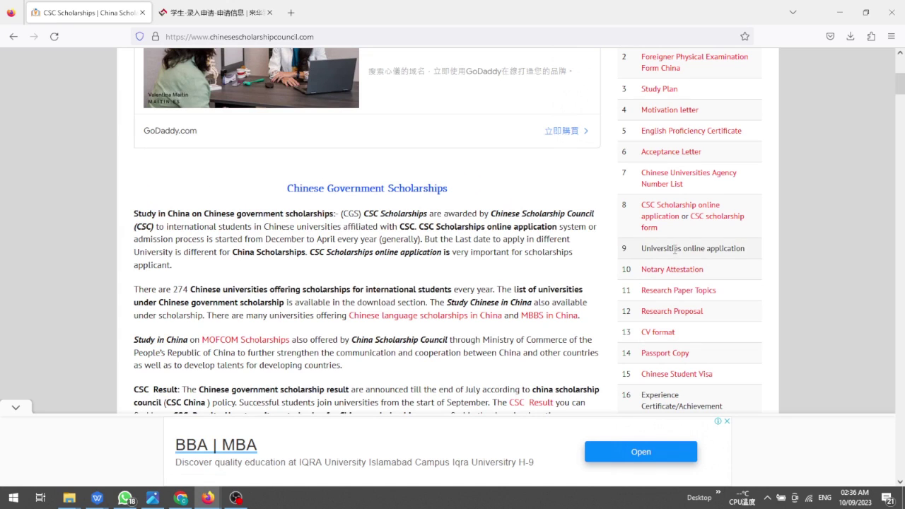
scroll(676, 249, up, 1)
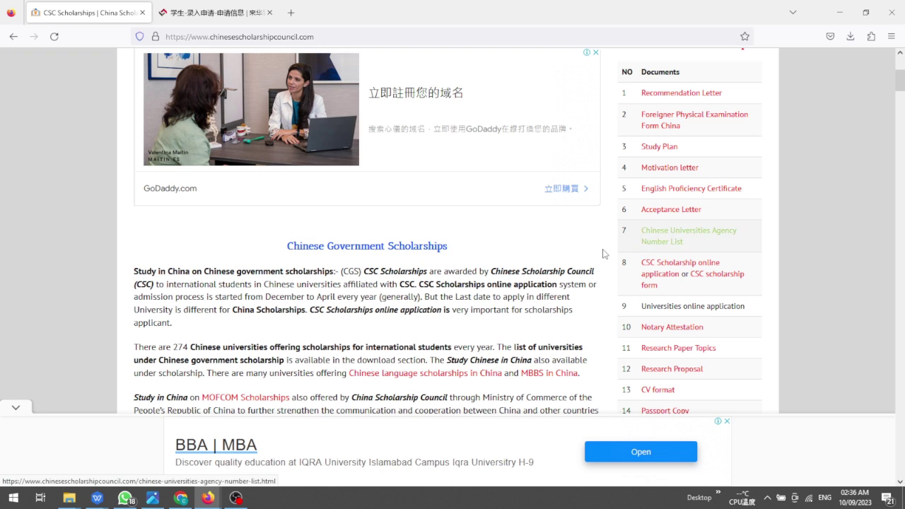
click(696, 237)
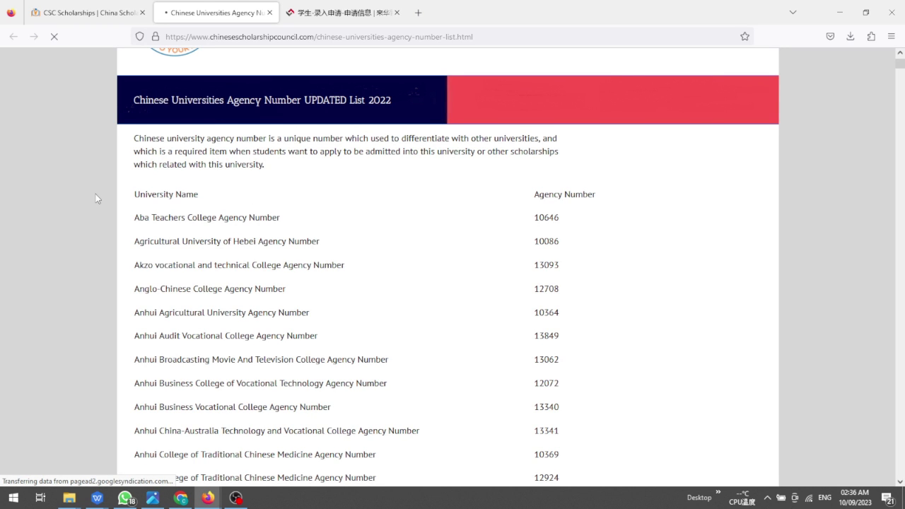
Step: Find Beijing Institute of Technology in the agency number list and copy its number, 10007
scroll(470, 318, down, 10)
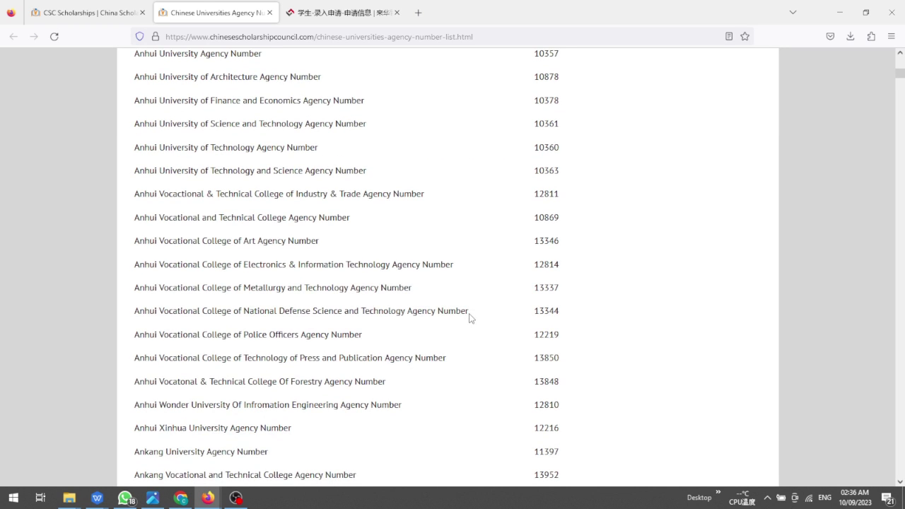
scroll(527, 391, down, 8)
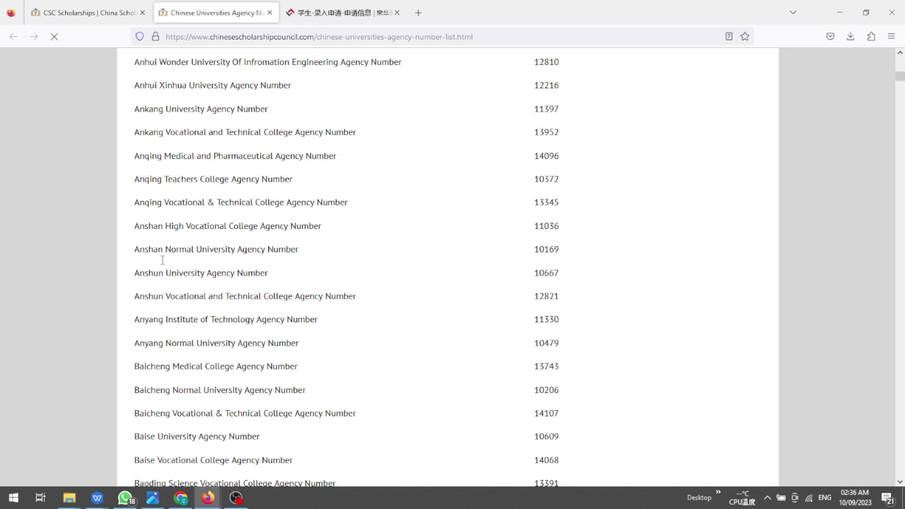
scroll(396, 333, down, 15)
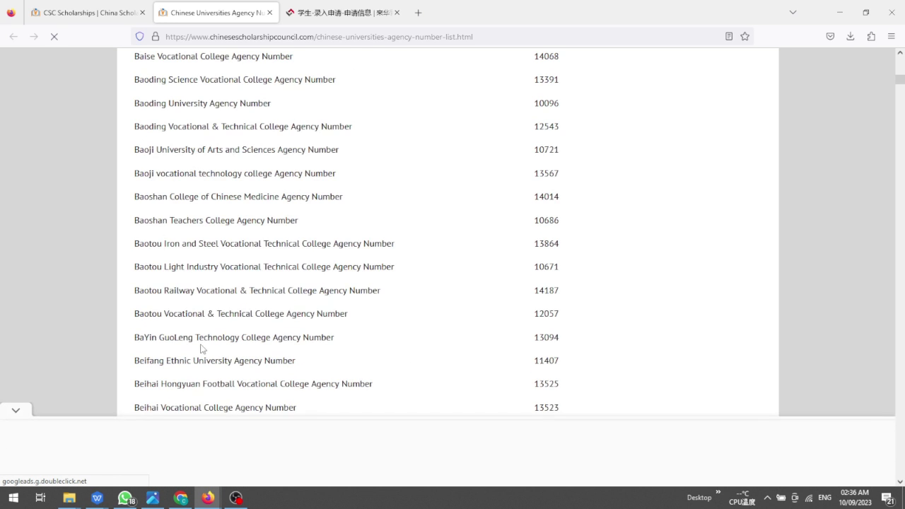
scroll(201, 344, down, 5)
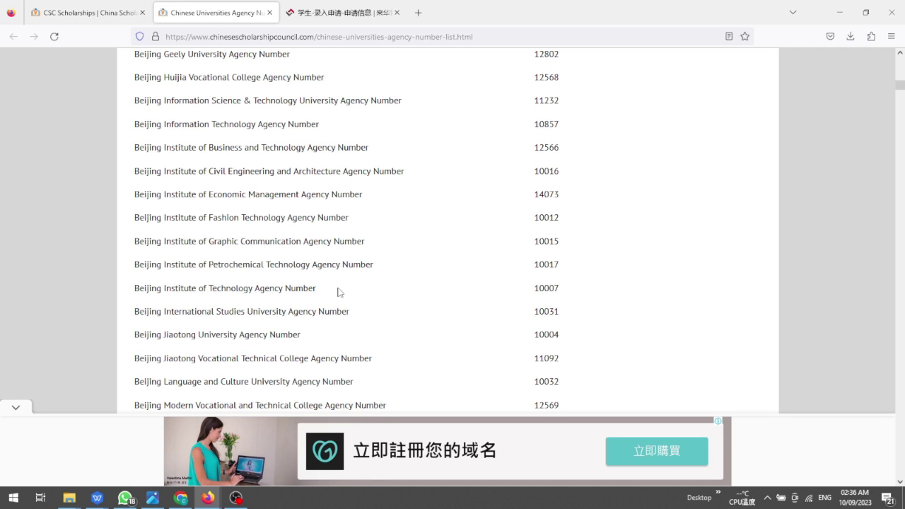
drag(572, 286, 533, 289)
right_click(547, 285)
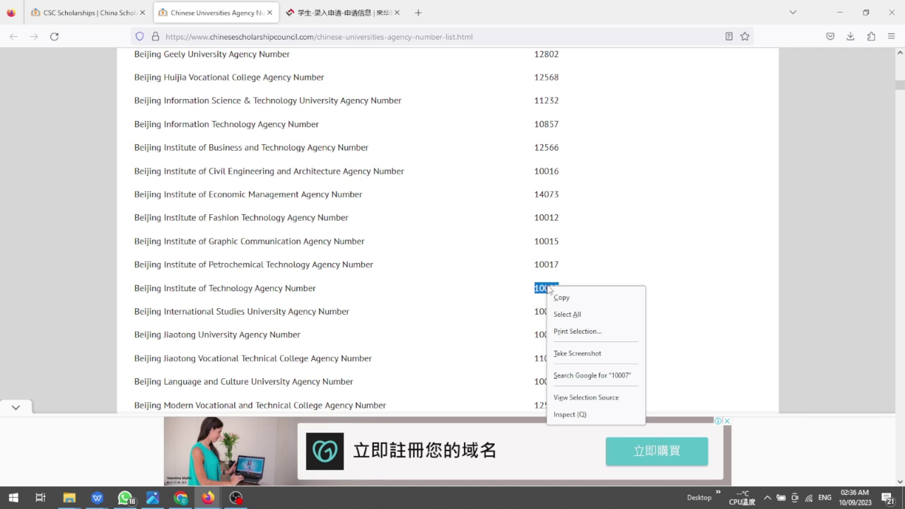
click(559, 297)
Step: Return to the Type B application form and paste the copied number 10007 as the Agency No
click(359, 8)
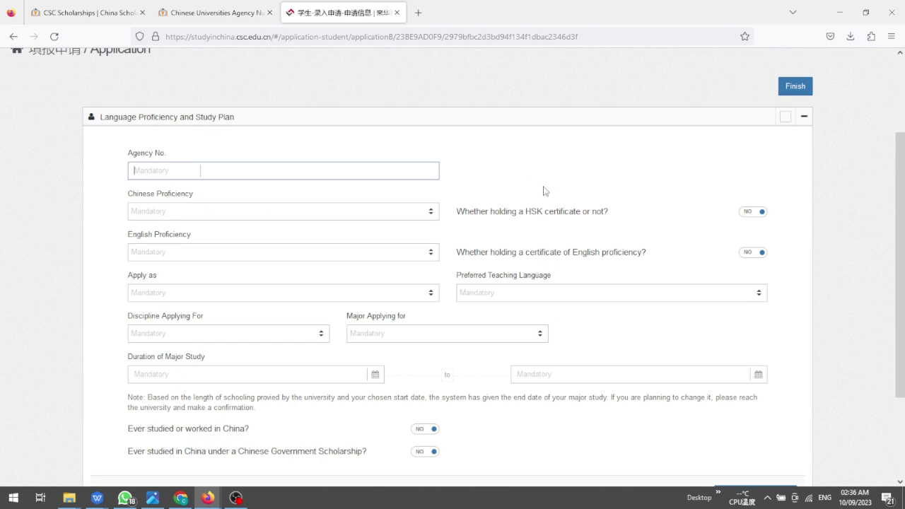
right_click(161, 171)
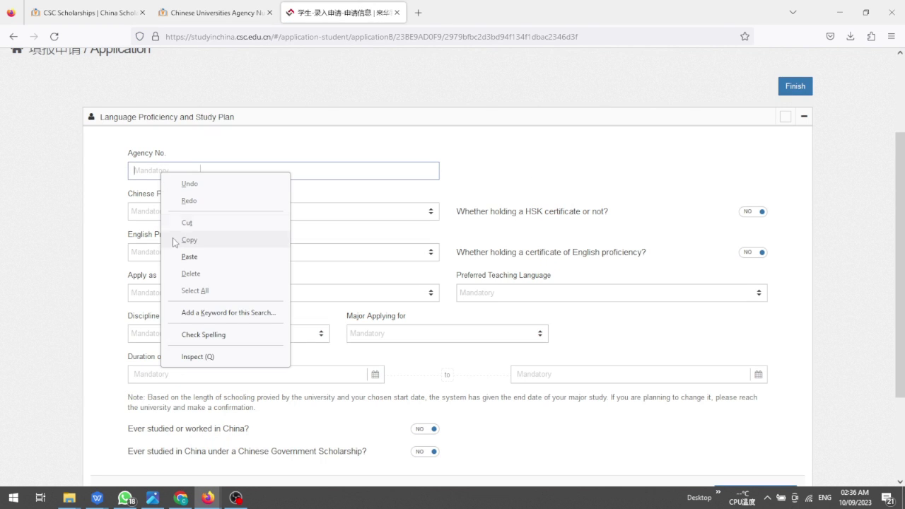
click(188, 259)
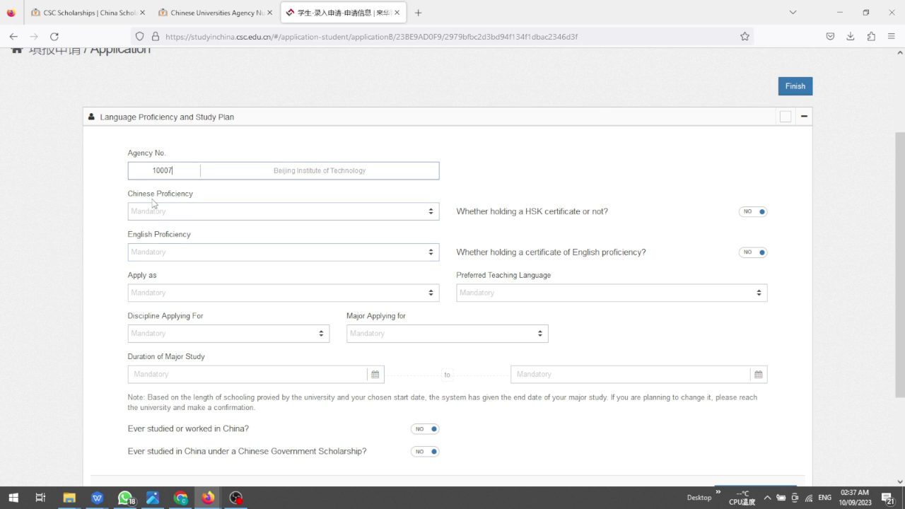
Step: Set Apply as to Master's Degree and Preferred Teaching Language to English
scroll(131, 288, down, 1)
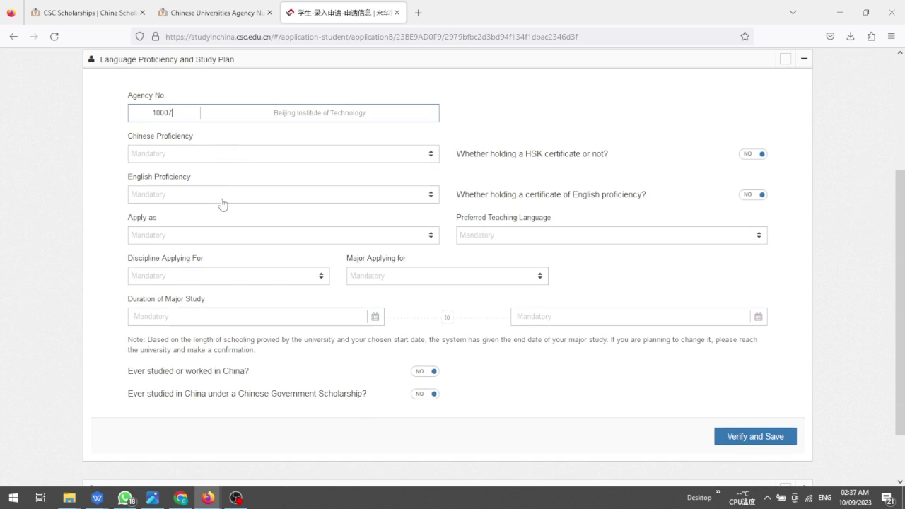
click(215, 244)
click(171, 294)
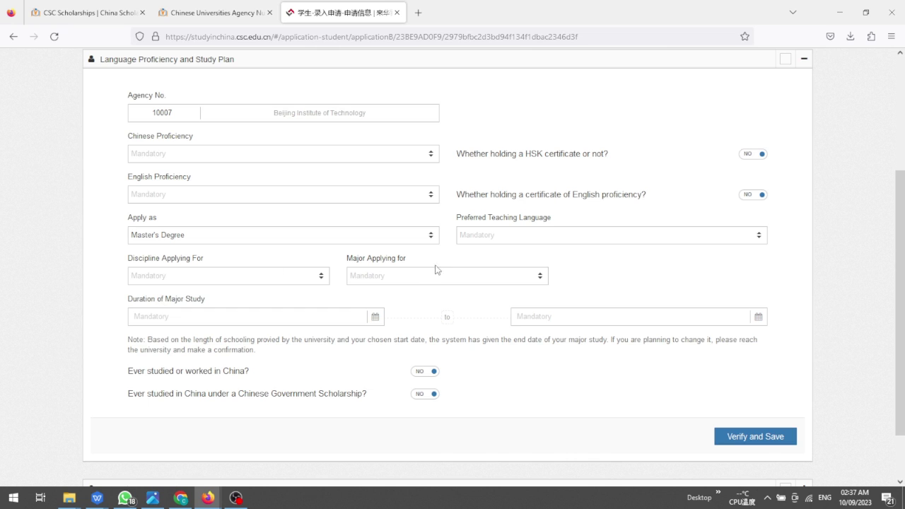
click(497, 236)
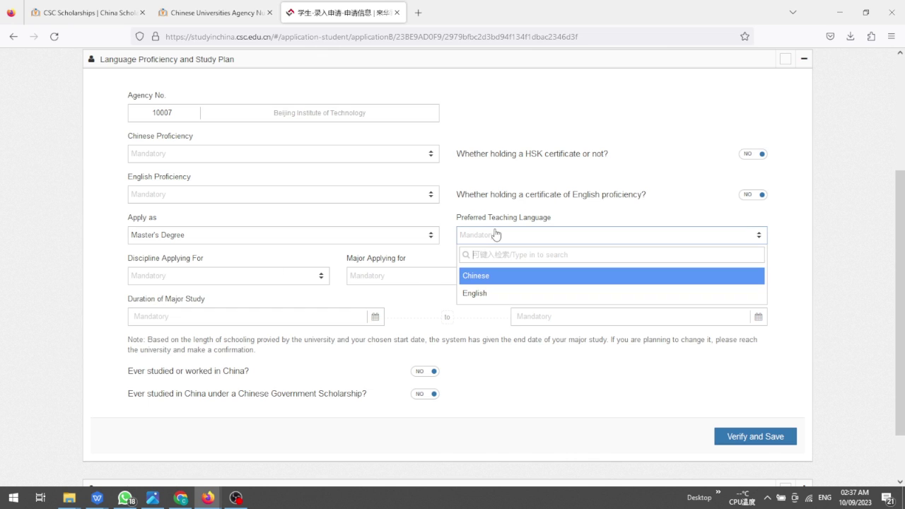
click(498, 296)
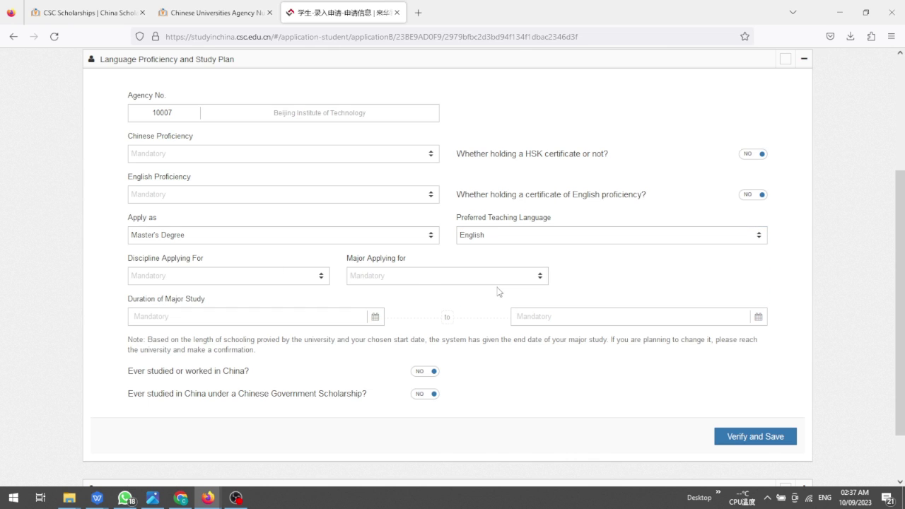
Step: Check the options offered for Discipline Applying For and Major Applying for without selecting any
click(169, 284)
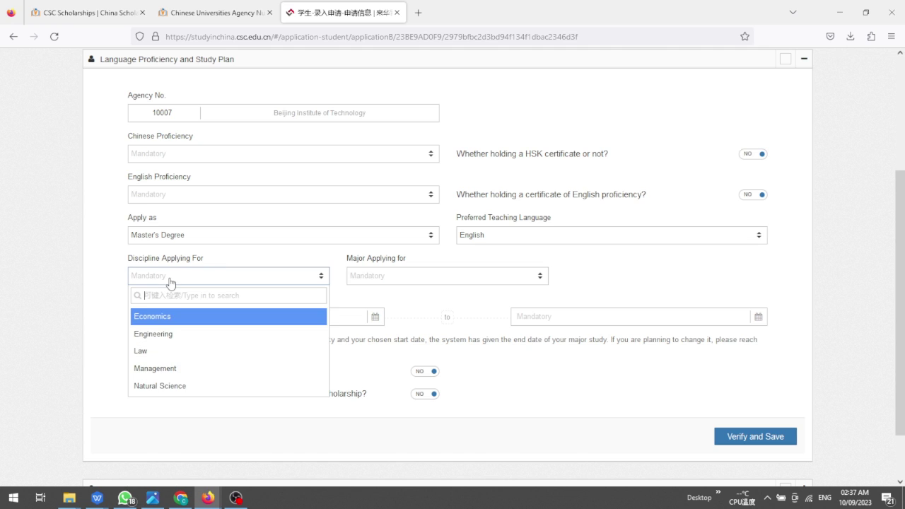
click(220, 278)
click(394, 277)
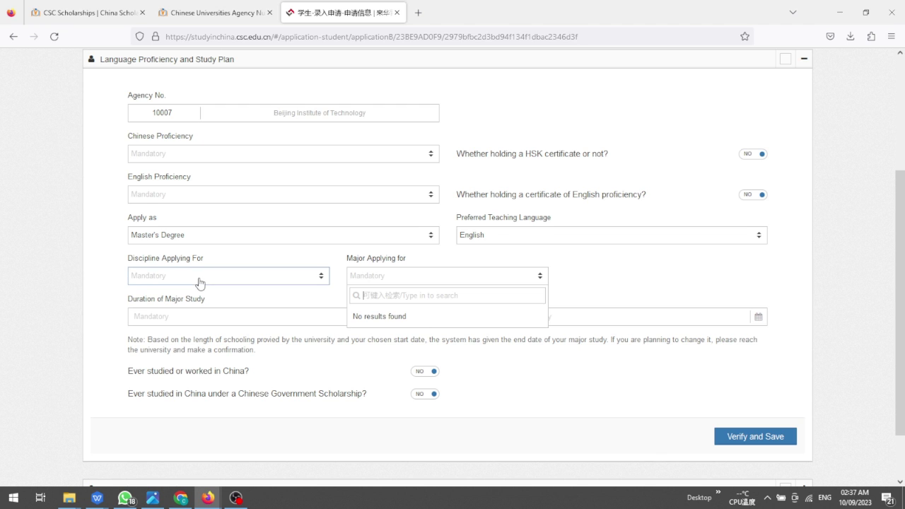
scroll(201, 276, up, 3)
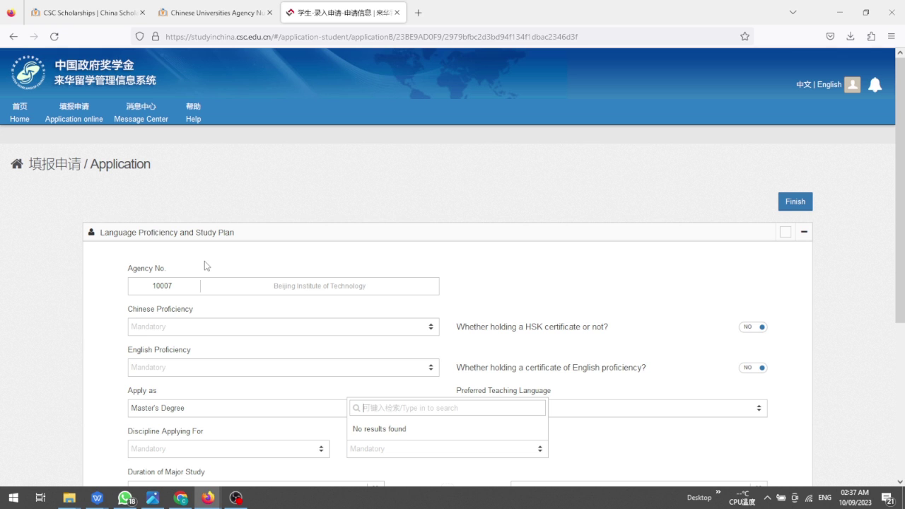
Step: Switch to the BASIC STEP.pptx presentation in WPS Office and start the slide show from its first slide
mouse_move(97, 498)
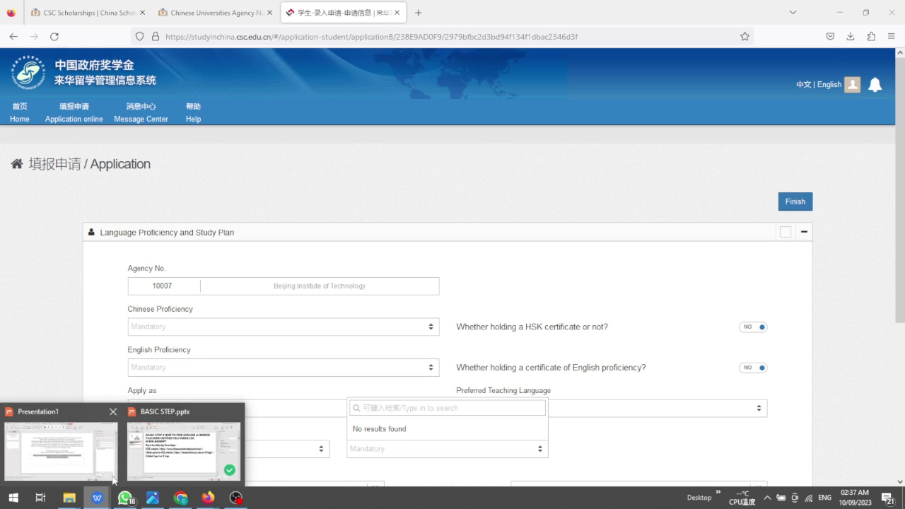
click(174, 418)
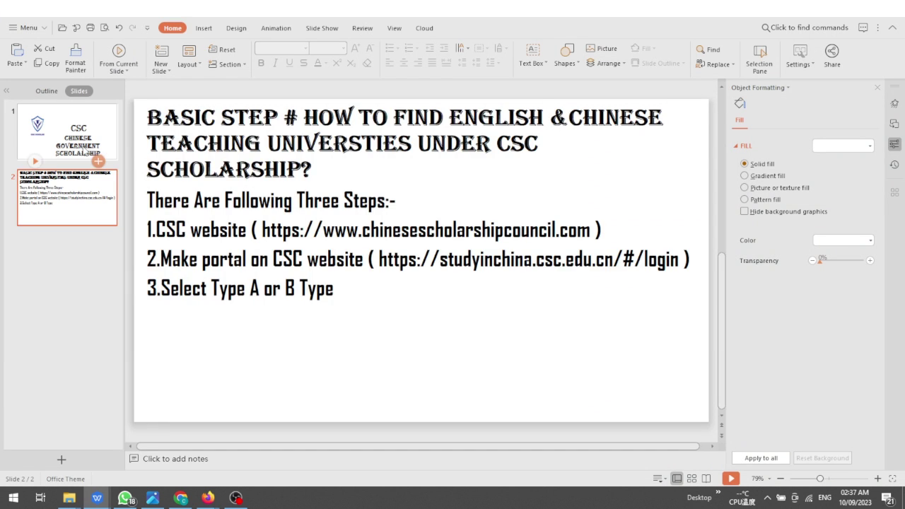
click(83, 151)
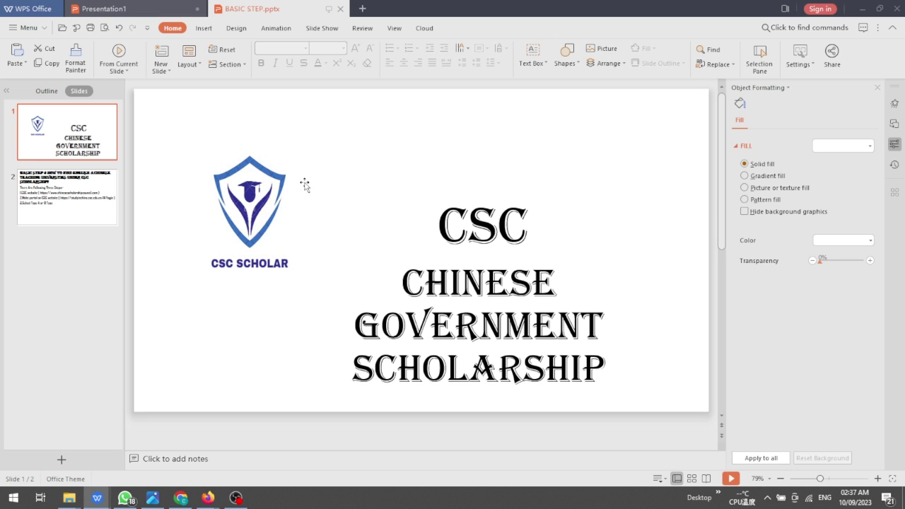
key(F5)
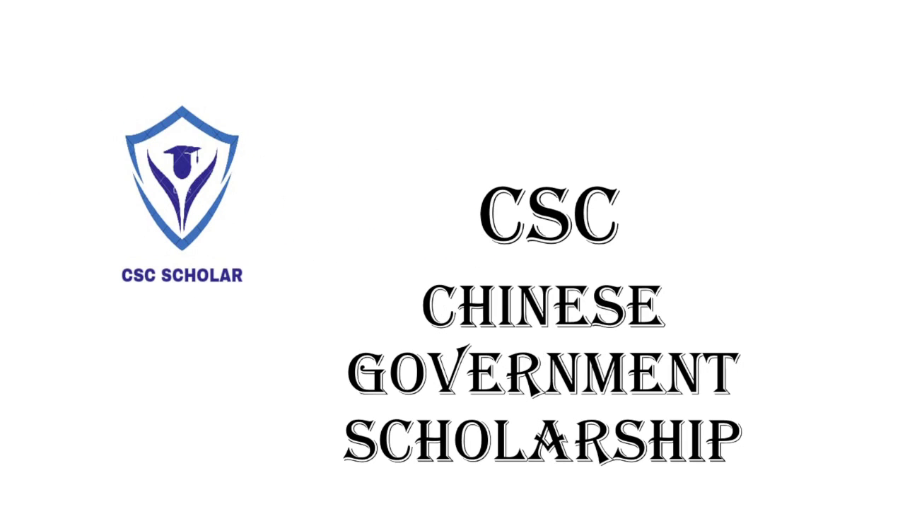